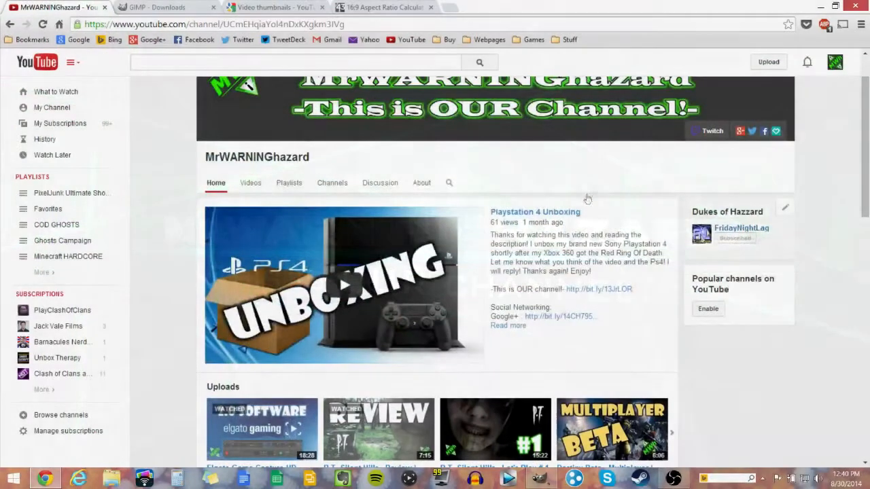
# - Open the YouTube channel's account settings and bring up its additional features page
pyautogui.scroll(1, 611, 190)
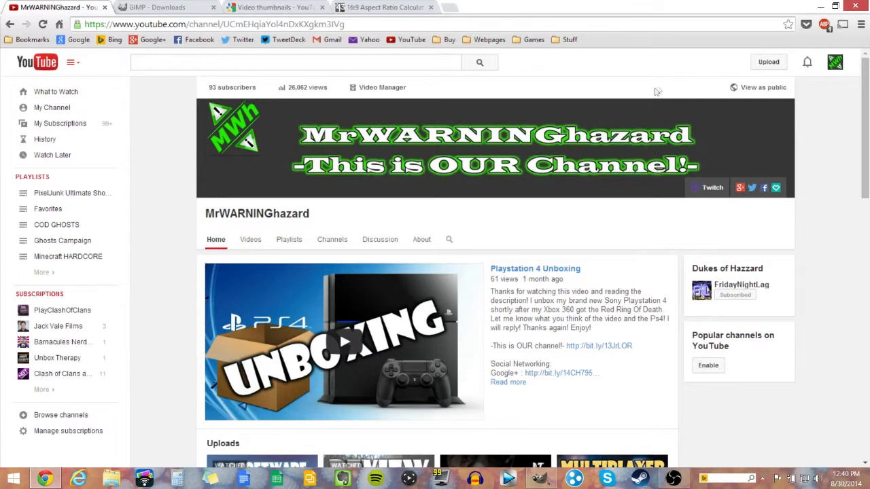
pyautogui.click(835, 62)
pyautogui.click(813, 129)
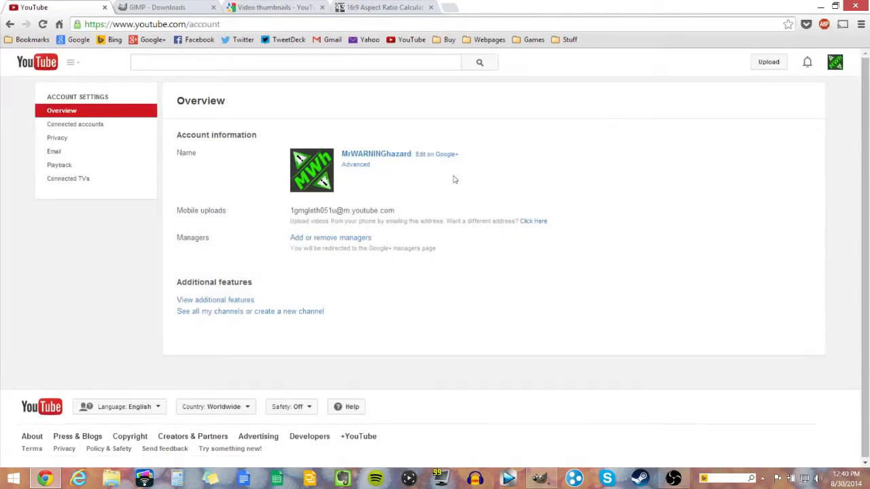
pyautogui.moveTo(191, 227); pyautogui.dragTo(245, 231)
pyautogui.click(237, 234)
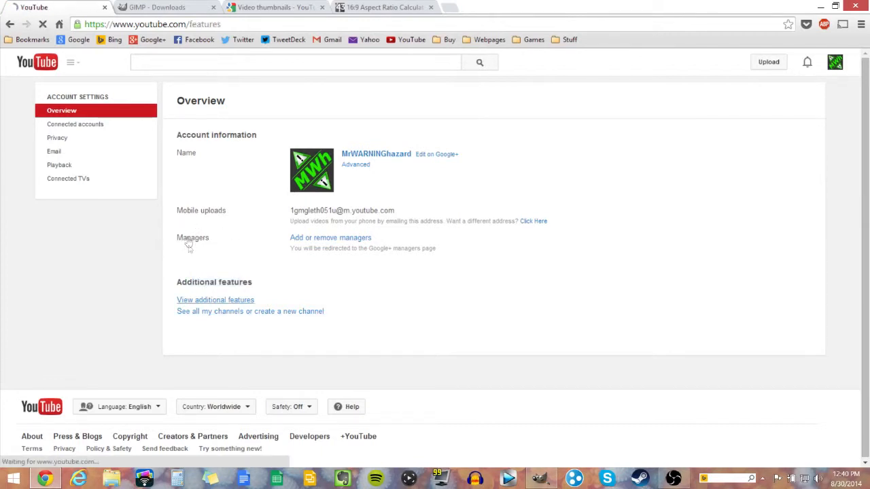
# - Examine the channel's account status and feature list, especially the custom thumbnails entry
pyautogui.scroll(-2, 212, 224)
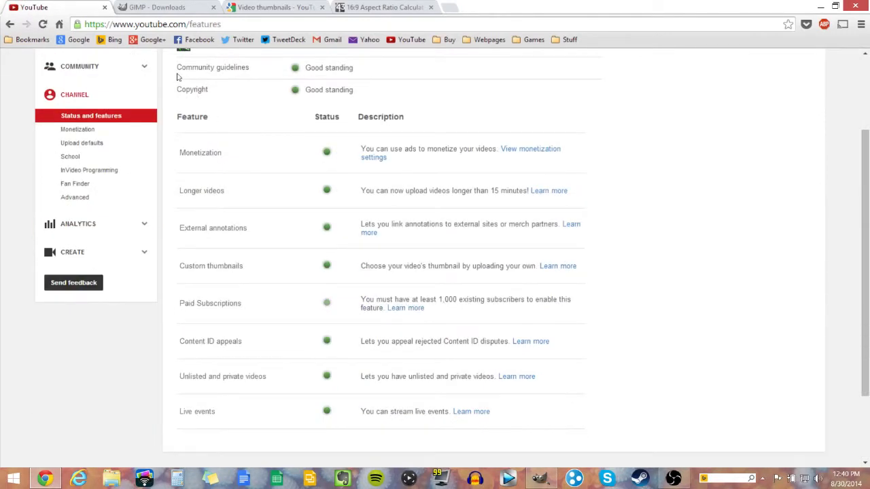
pyautogui.scroll(-2, 243, 240)
pyautogui.scroll(2, 243, 102)
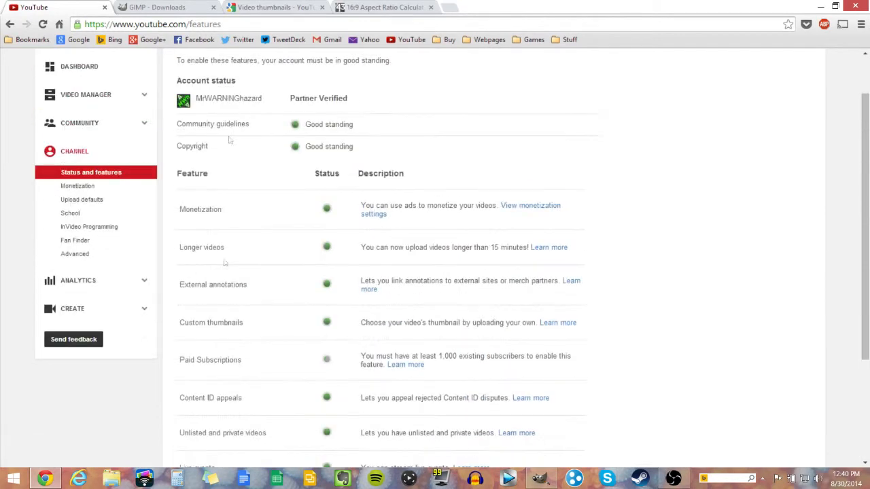
pyautogui.scroll(-2, 285, 211)
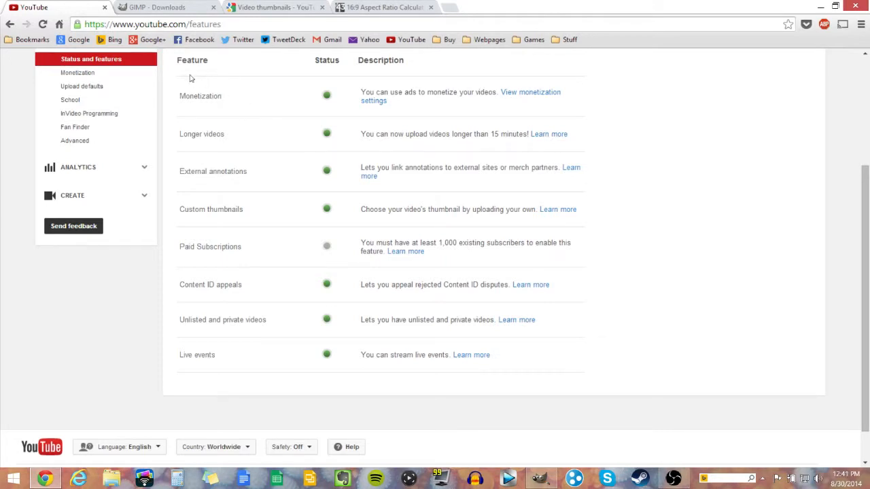
pyautogui.moveTo(179, 207); pyautogui.dragTo(434, 175)
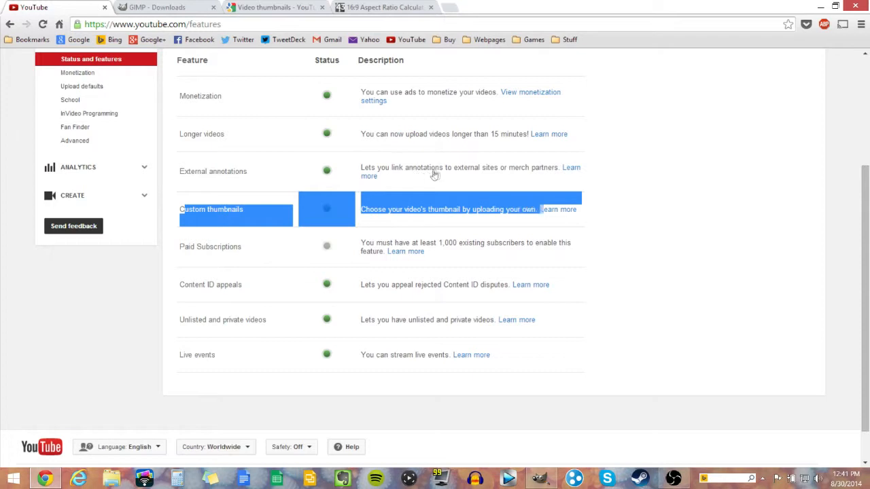
pyautogui.click(479, 175)
pyautogui.scroll(3, 483, 175)
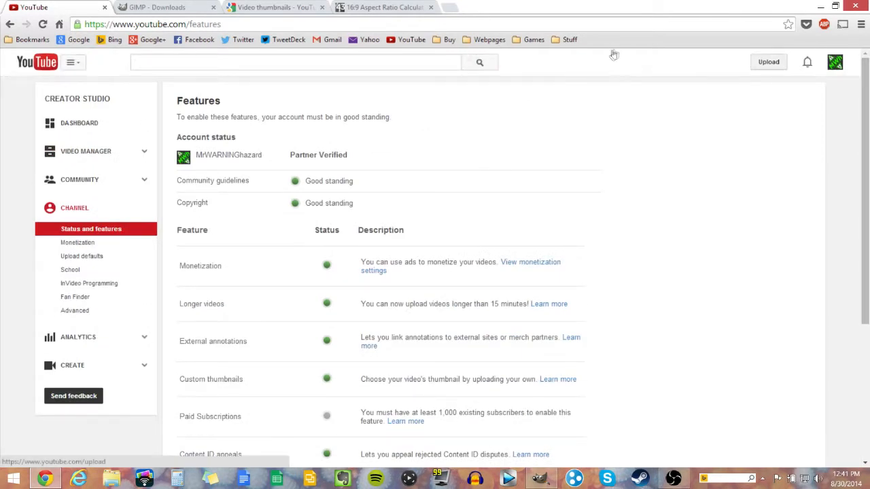
# - Go to the Video Manager and open the Elgato Game Capture HD Software 2.0 video for editing
pyautogui.click(834, 62)
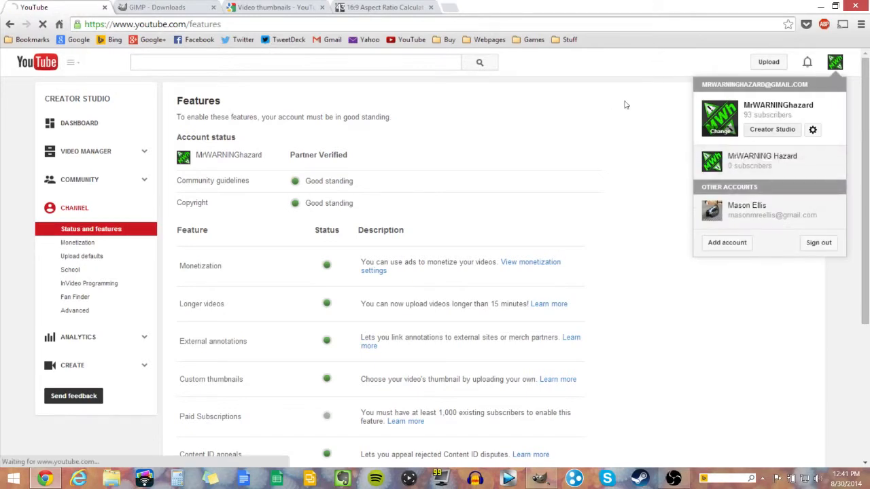
pyautogui.click(78, 124)
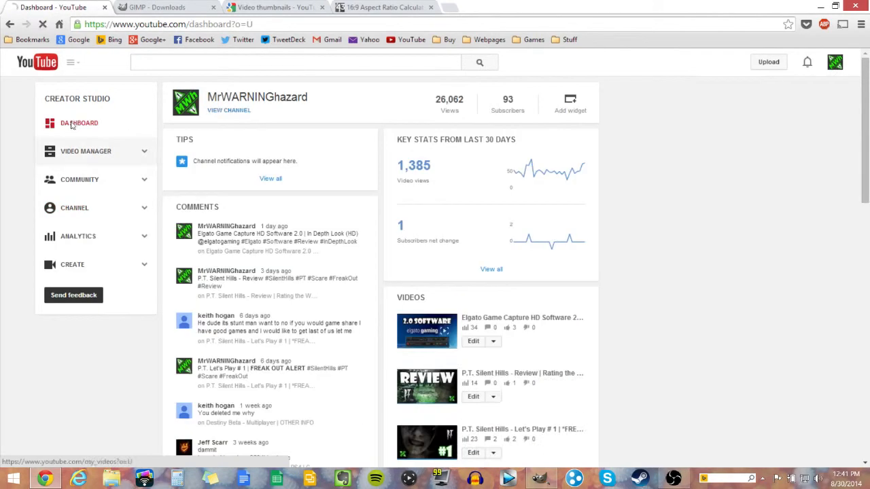
pyautogui.click(88, 151)
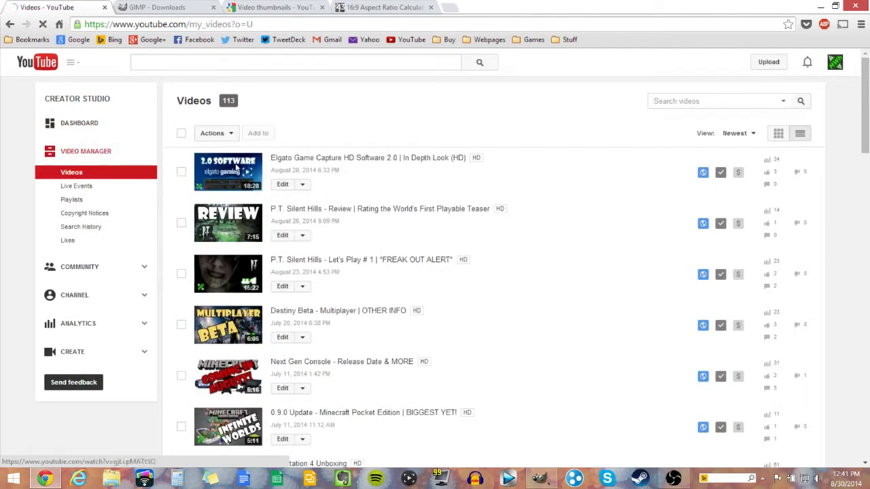
pyautogui.click(221, 160)
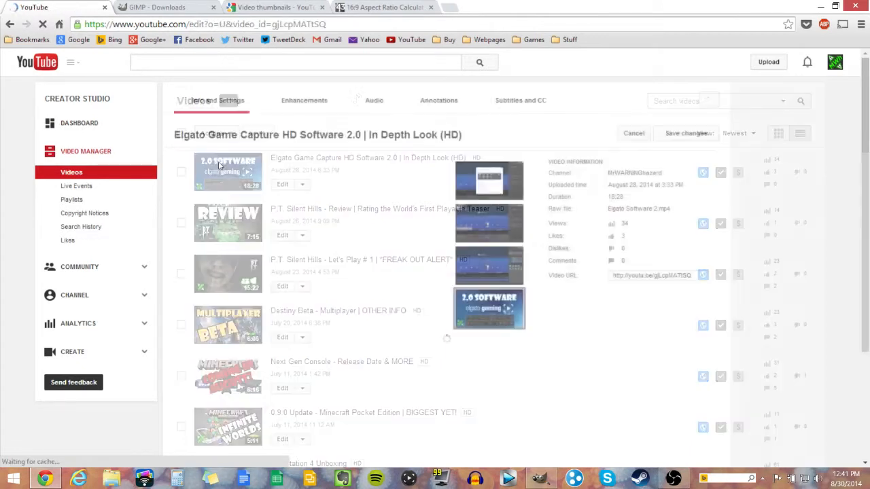
# - Examine the video's thumbnail choices, basic info and tags, and close its editing page
pyautogui.scroll(-1, 109, 248)
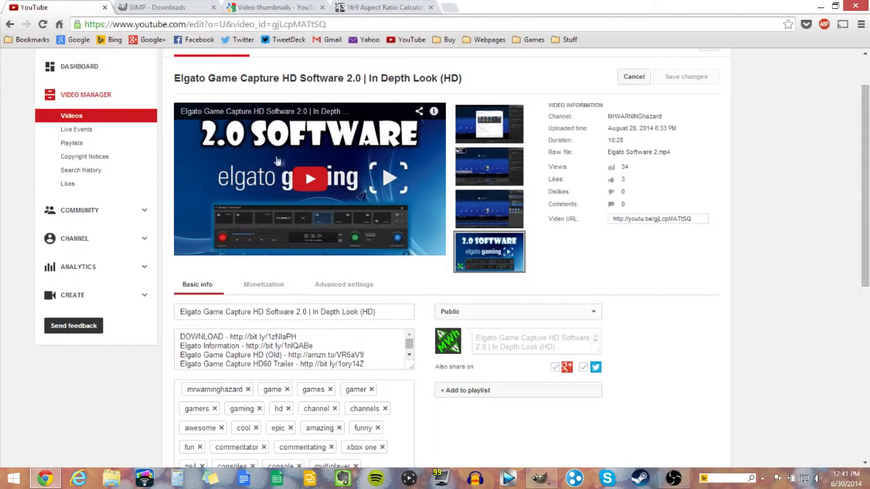
pyautogui.scroll(-2, 284, 161)
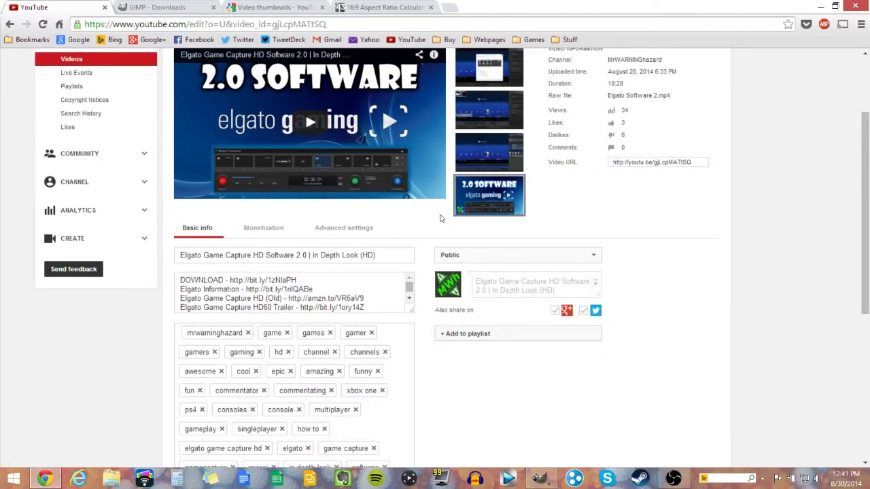
pyautogui.scroll(2, 438, 213)
pyautogui.scroll(-5, 451, 204)
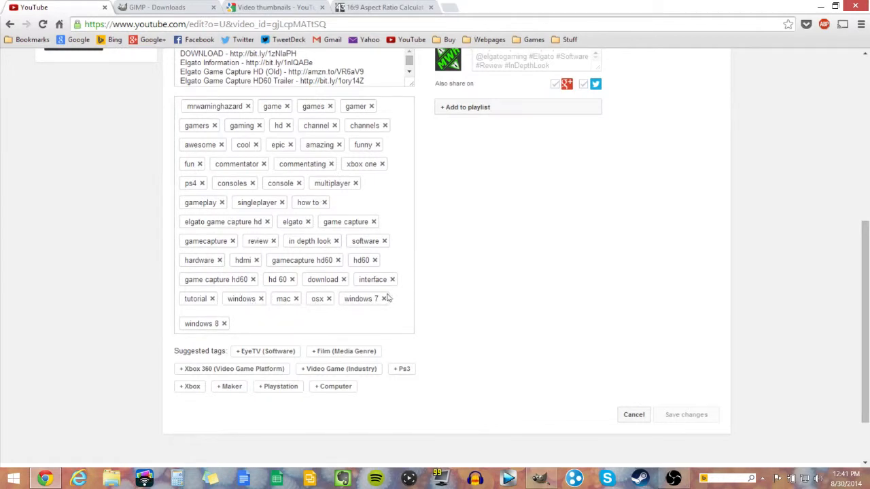
pyautogui.scroll(3, 381, 279)
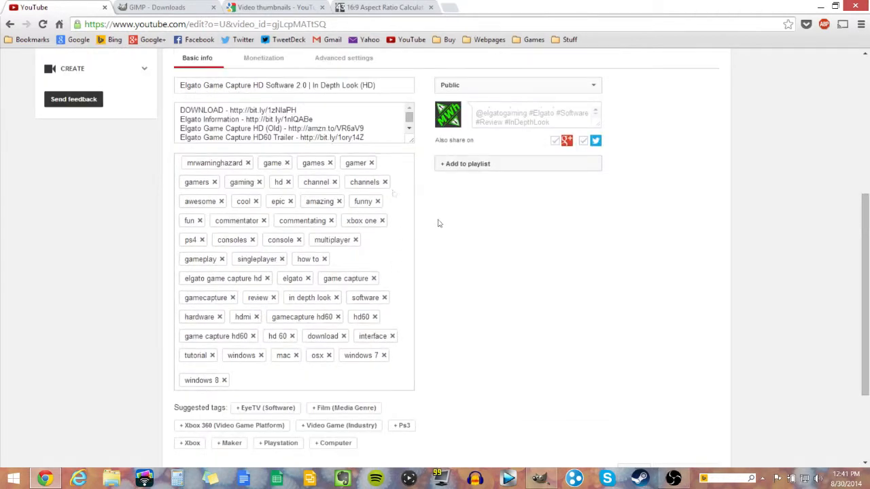
pyautogui.scroll(5, 409, 238)
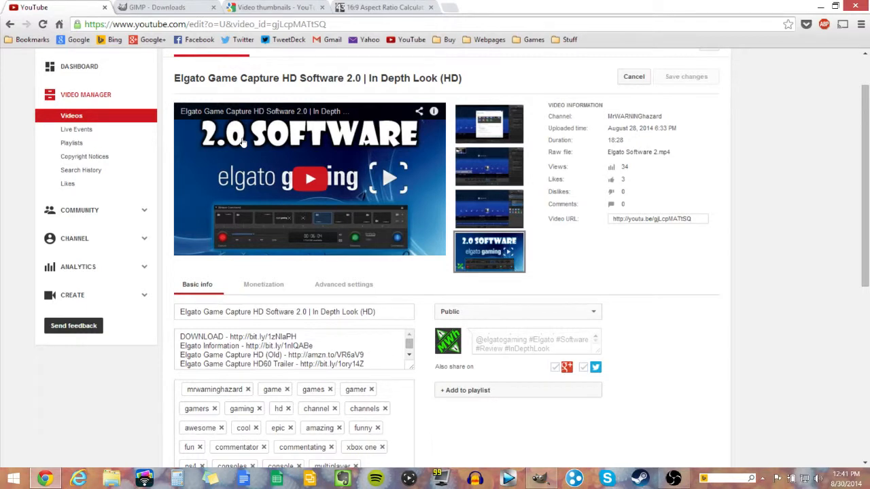
pyautogui.hotkey('ctrl', 'w')
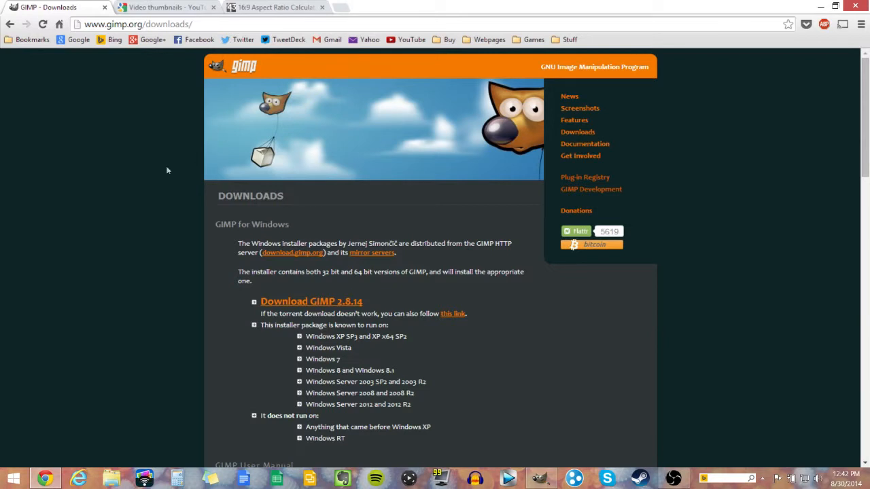
# - Examine the recommended resolution and aspect ratio in the custom thumbnail best practices
pyautogui.scroll(-1, 215, 163)
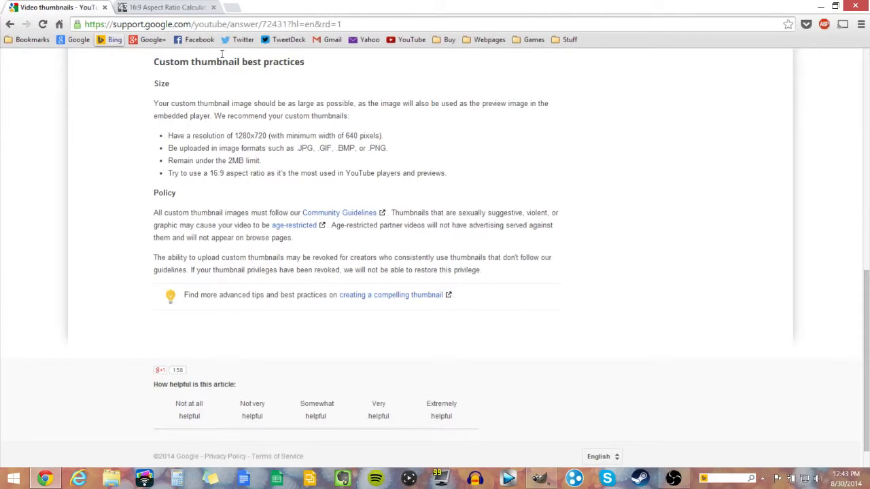
pyautogui.moveTo(187, 135); pyautogui.dragTo(264, 135)
pyautogui.click(60, 117)
pyautogui.moveTo(210, 172); pyautogui.dragTo(249, 172)
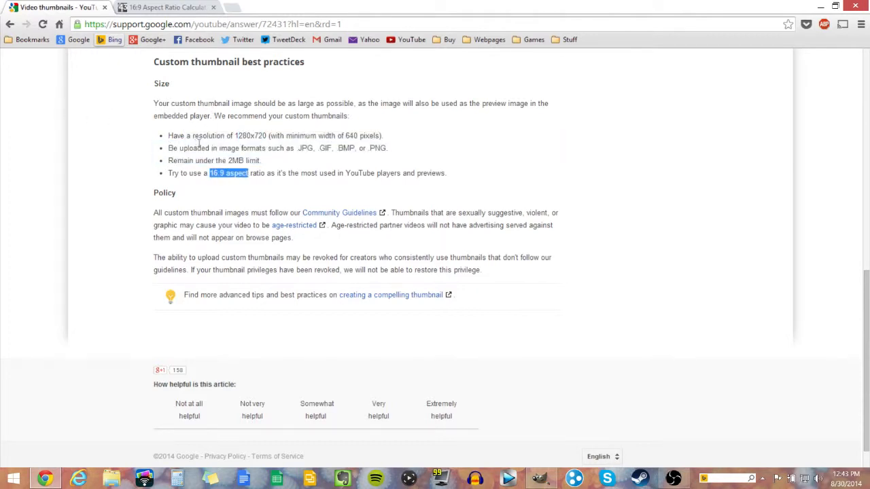
pyautogui.click(186, 154)
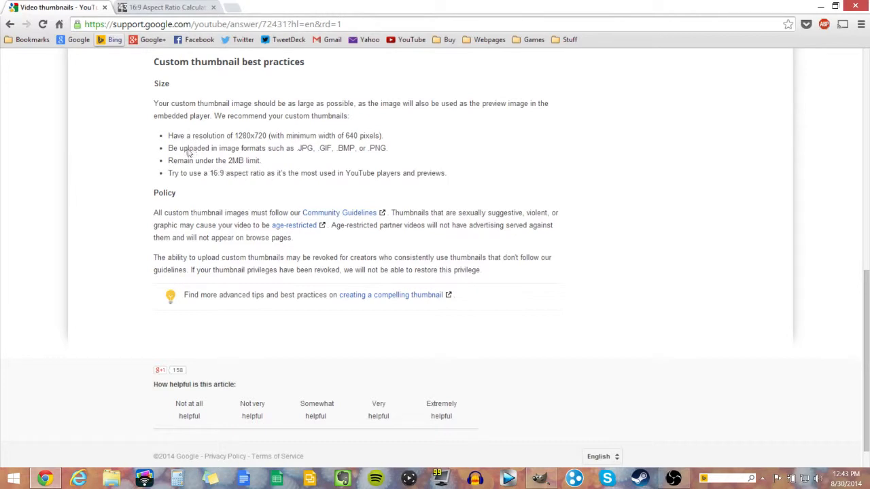
pyautogui.moveTo(209, 173); pyautogui.dragTo(210, 192)
pyautogui.click(202, 148)
pyautogui.click(205, 148)
pyautogui.moveTo(210, 172); pyautogui.dragTo(272, 173)
pyautogui.click(211, 147)
# - Review the minimum width, file size limit and accepted image formats for custom thumbnails, and close the article
pyautogui.moveTo(235, 136); pyautogui.dragTo(292, 136)
pyautogui.moveTo(346, 136); pyautogui.dragTo(381, 136)
pyautogui.click(277, 136)
pyautogui.moveTo(228, 161); pyautogui.dragTo(259, 160)
pyautogui.moveTo(217, 148)
pyautogui.mouseDown()
pyautogui.moveTo(344, 149)
pyautogui.moveTo(326, 148)
pyautogui.mouseUp()
pyautogui.click(299, 150)
pyautogui.click(271, 119)
pyautogui.doubleClick(378, 148)
pyautogui.click(297, 119)
pyautogui.doubleClick(377, 148)
pyautogui.click(305, 122)
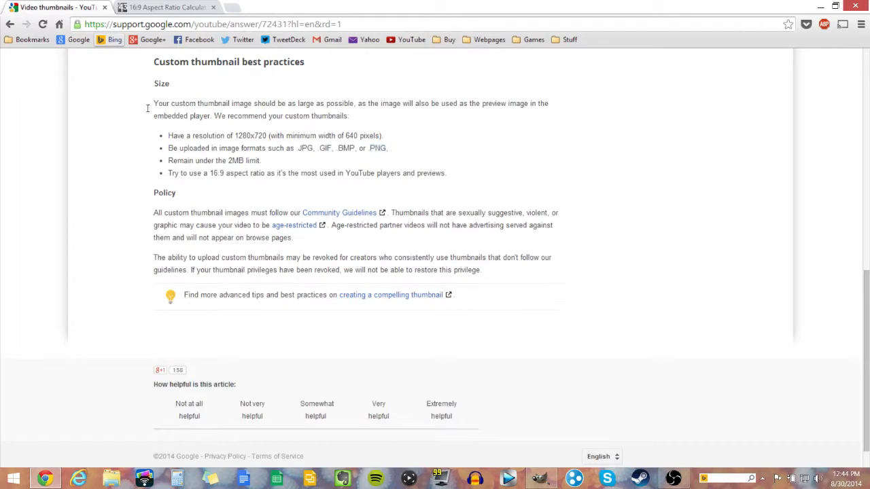
pyautogui.click(104, 6)
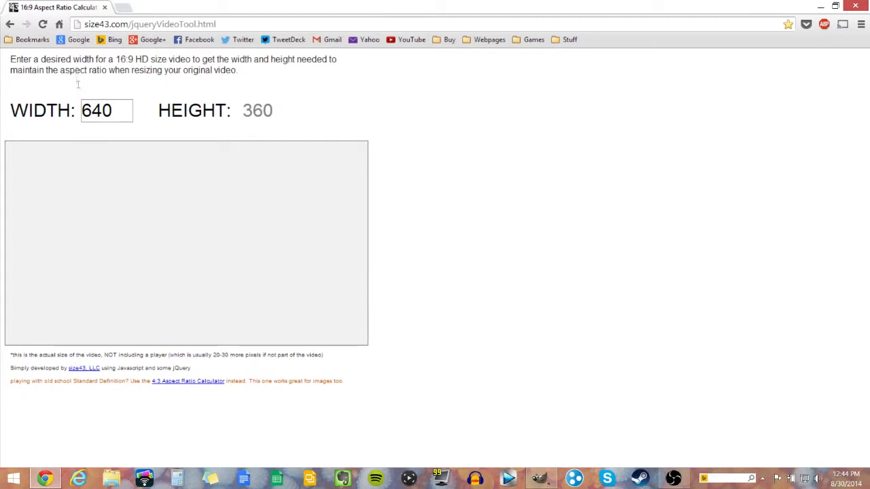
# - Calculate the 16:9 height for a width of 1280
pyautogui.moveTo(106, 104); pyautogui.dragTo(19, 82)
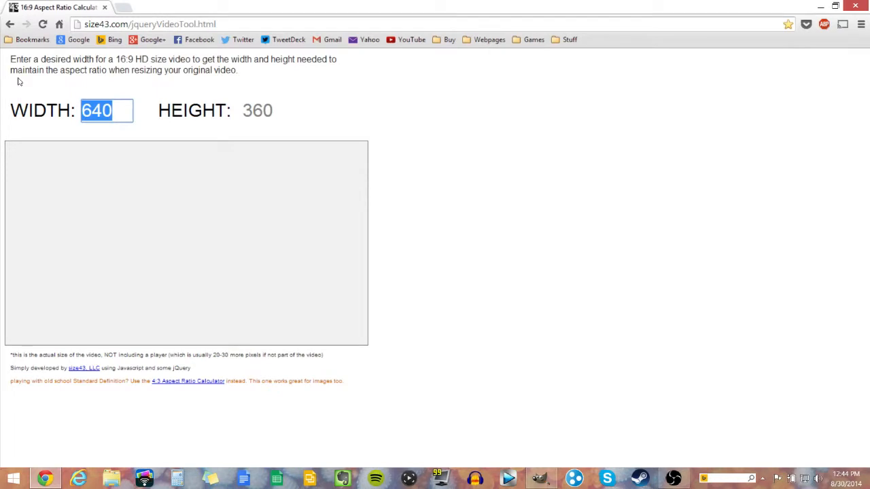
pyautogui.write('1280')
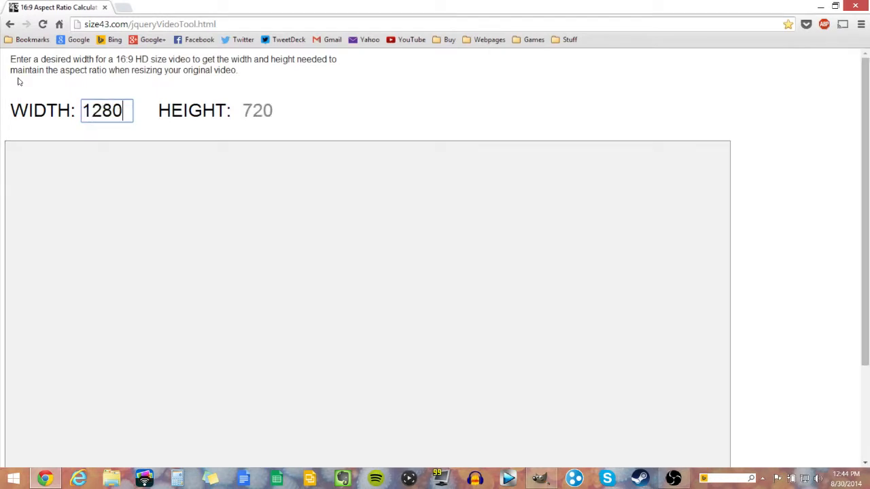
pyautogui.moveTo(226, 108); pyautogui.dragTo(205, 93)
pyautogui.click(95, 92)
# - Calculate the 16:9 height for a width of 1600
pyautogui.moveTo(124, 111); pyautogui.dragTo(1, 7)
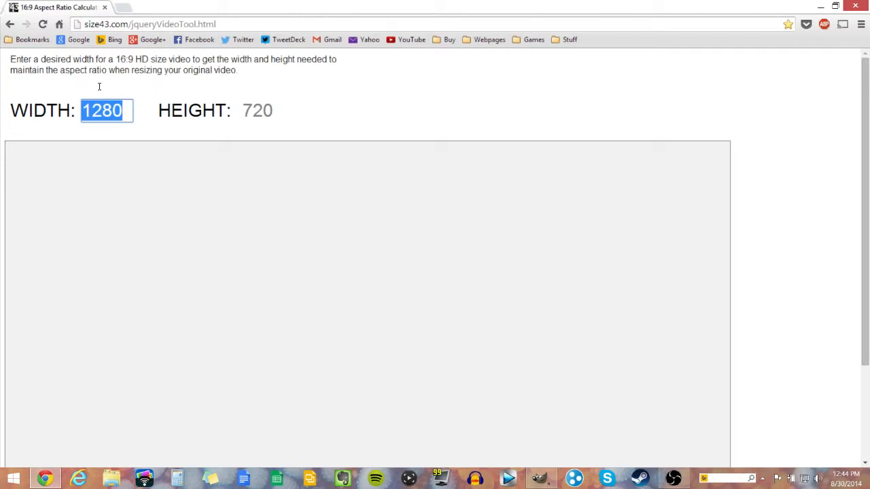
pyautogui.write('16')
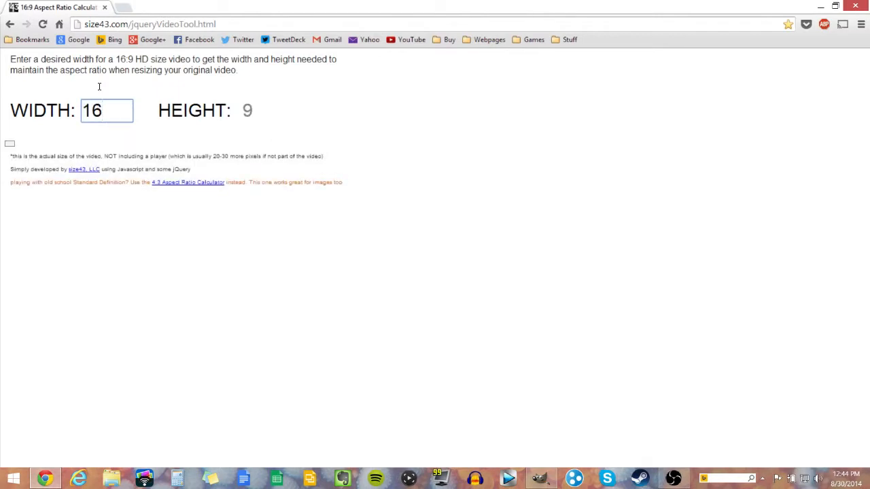
pyautogui.write('00')
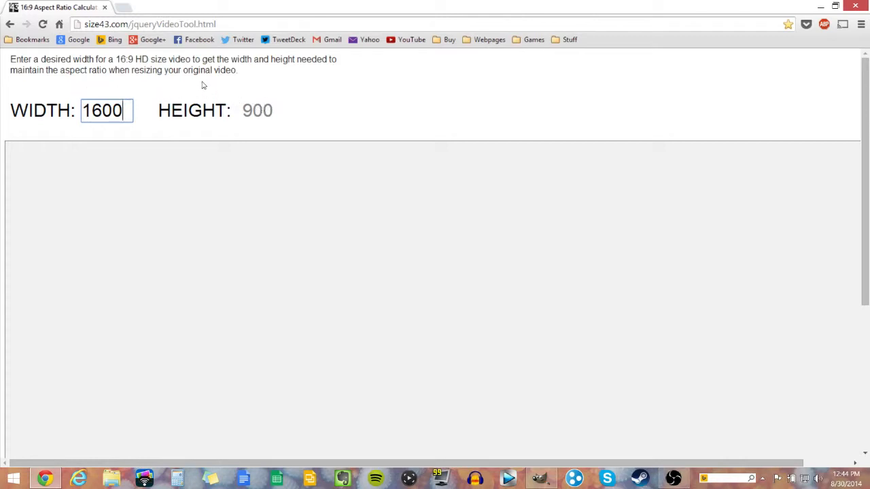
# - Switch to GIMP and set up a new image 1280 px wide and 720 px high
pyautogui.hotkey('alt', 'Tab')
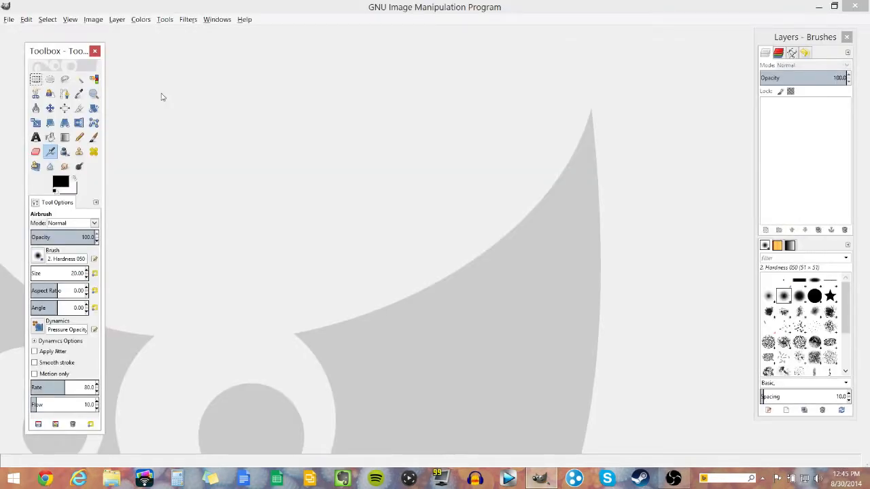
pyautogui.click(9, 19)
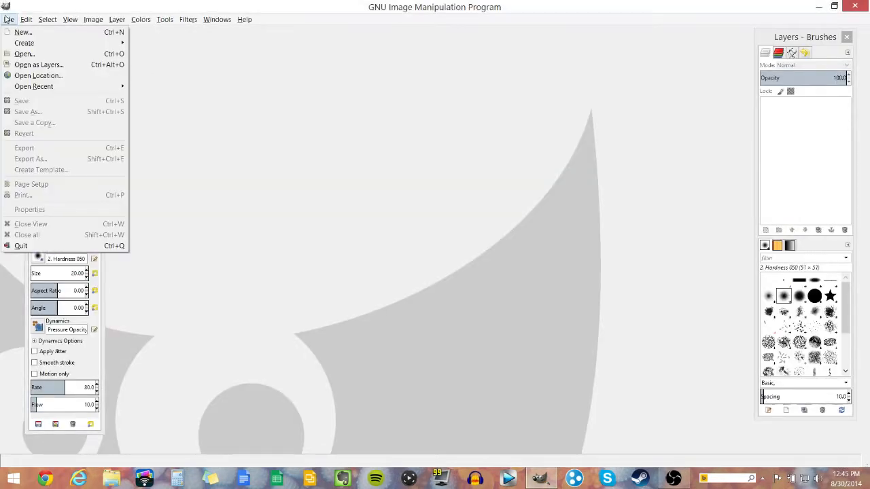
pyautogui.click(12, 32)
pyautogui.moveTo(79, 12); pyautogui.dragTo(318, 110)
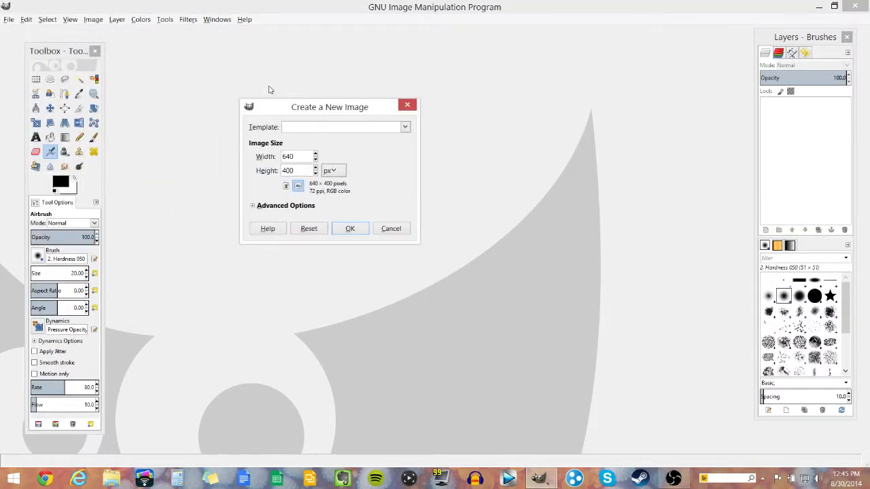
pyautogui.click(330, 128)
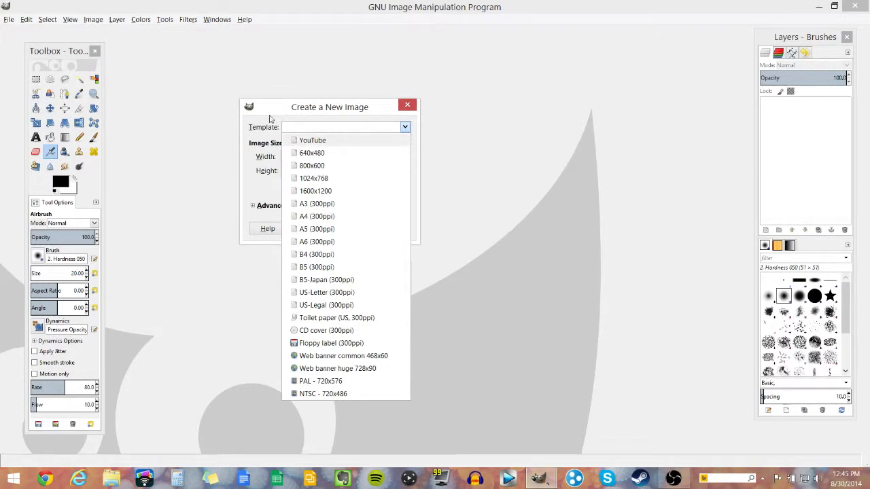
pyautogui.click(272, 106)
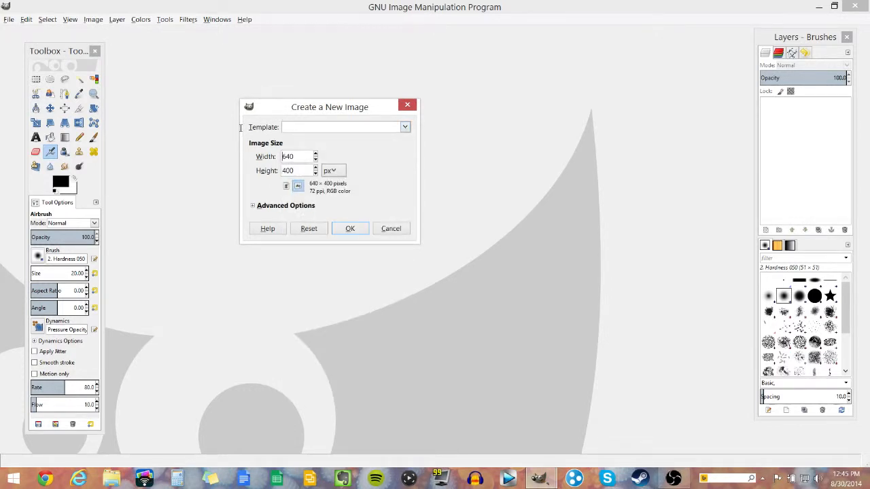
pyautogui.press('Tab')
pyautogui.write('1')
pyautogui.press('Tab')
pyautogui.write('7')
# - Set the new image's X and Y resolution to 640 pixels/in in the advanced options
pyautogui.click(253, 205)
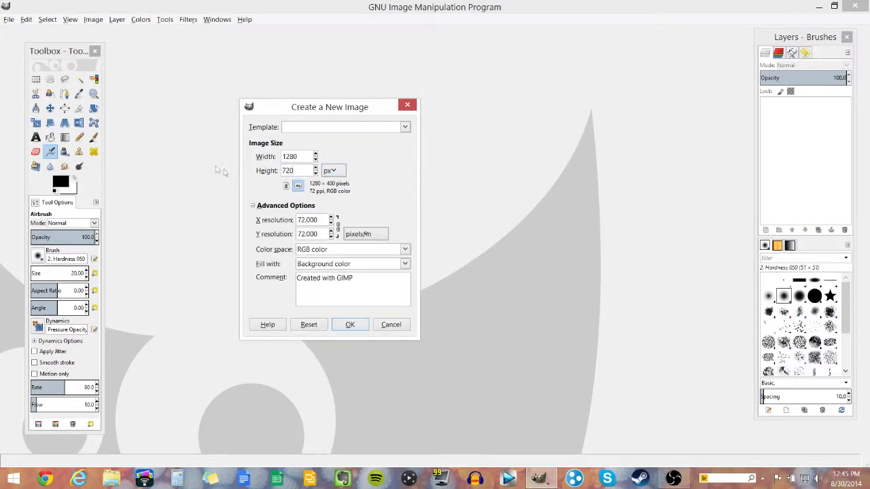
pyautogui.moveTo(258, 175); pyautogui.dragTo(214, 170)
pyautogui.write('640')
pyautogui.click(253, 205)
pyautogui.click(253, 205)
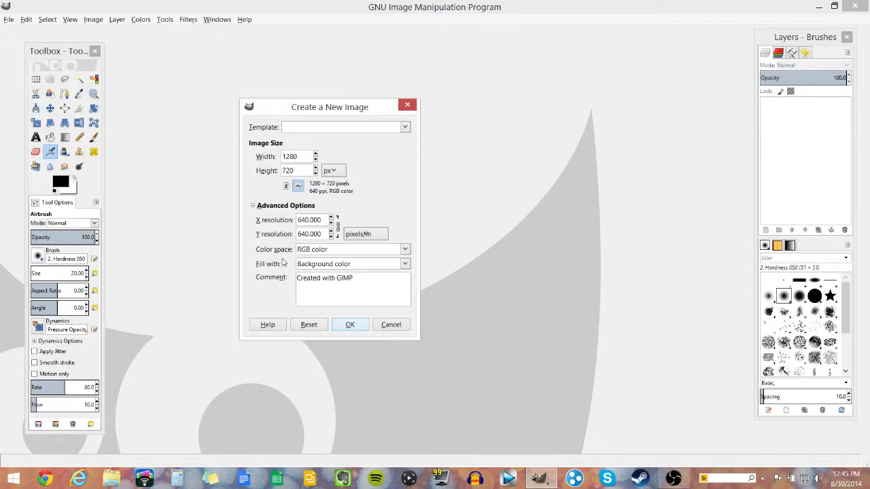
# - Create the image with the chosen settings and save them as a template named YouTube Video
pyautogui.click(349, 324)
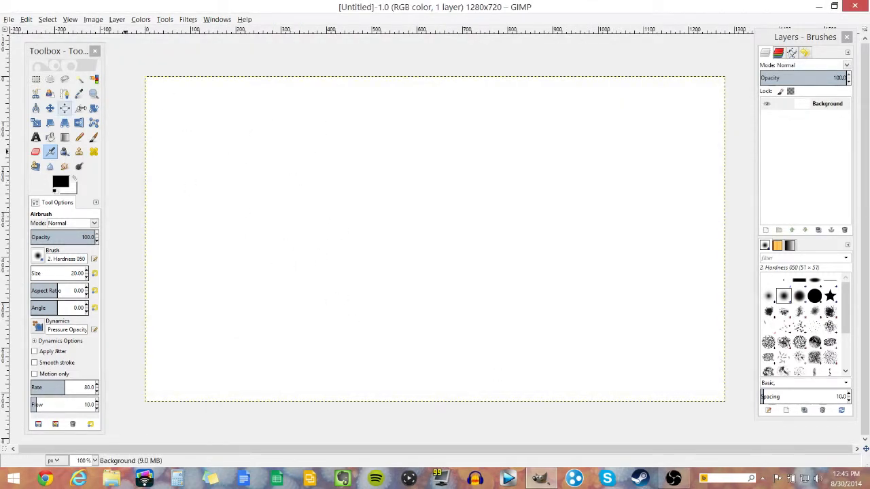
pyautogui.click(8, 19)
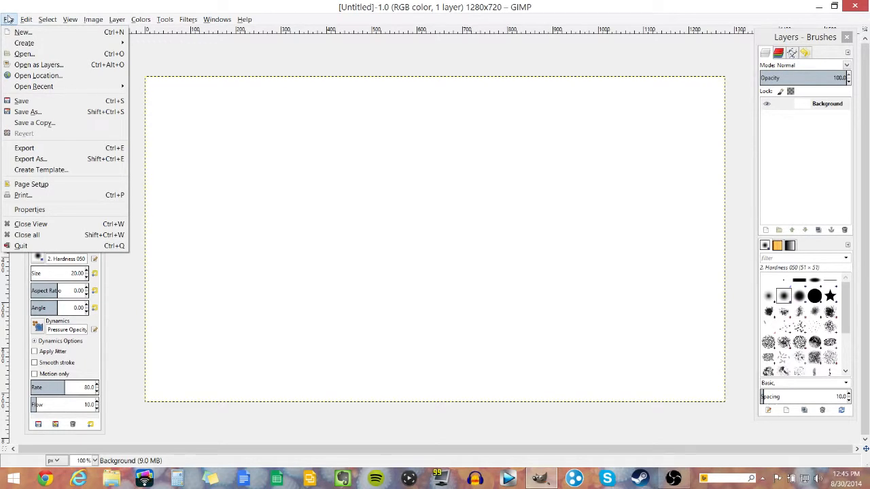
pyautogui.click(34, 169)
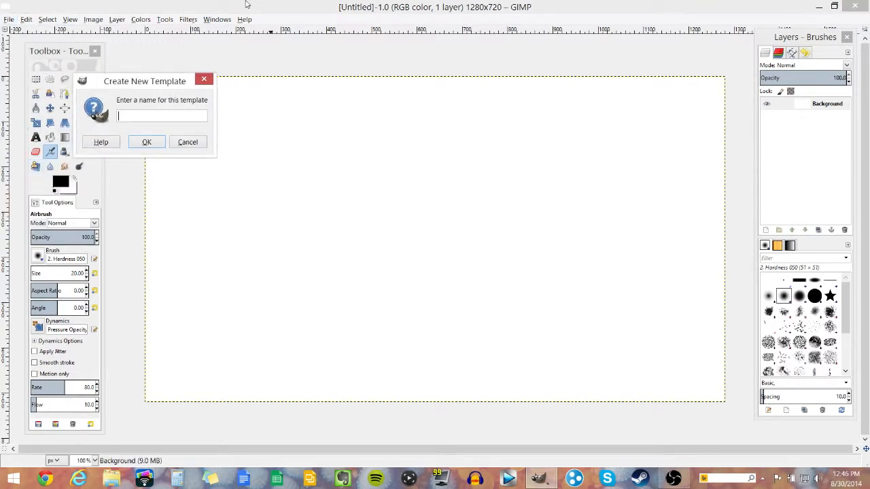
pyautogui.write('Youube Video')
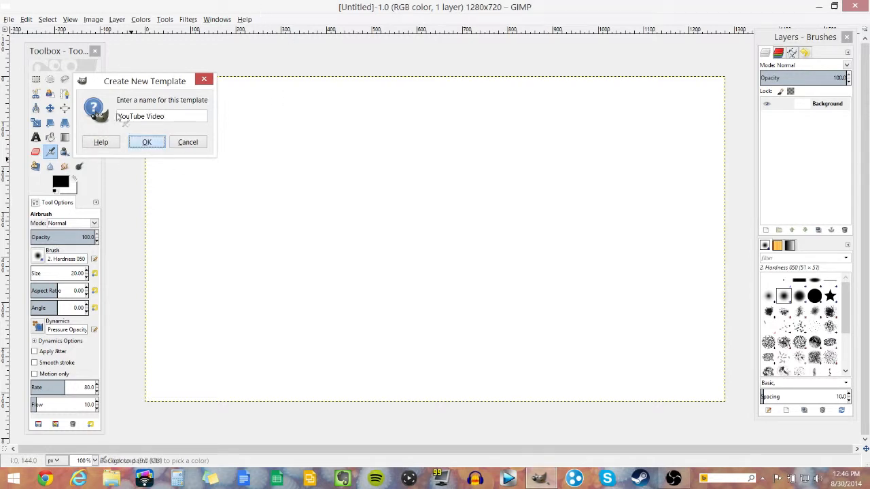
pyautogui.click(146, 142)
# - Close the blank image and create a new one from the YouTube Video template
pyautogui.click(855, 5)
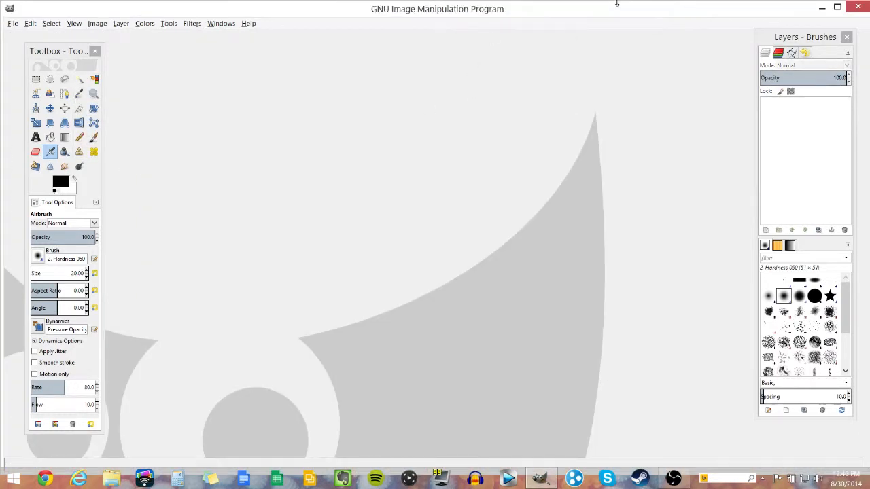
pyautogui.click(9, 19)
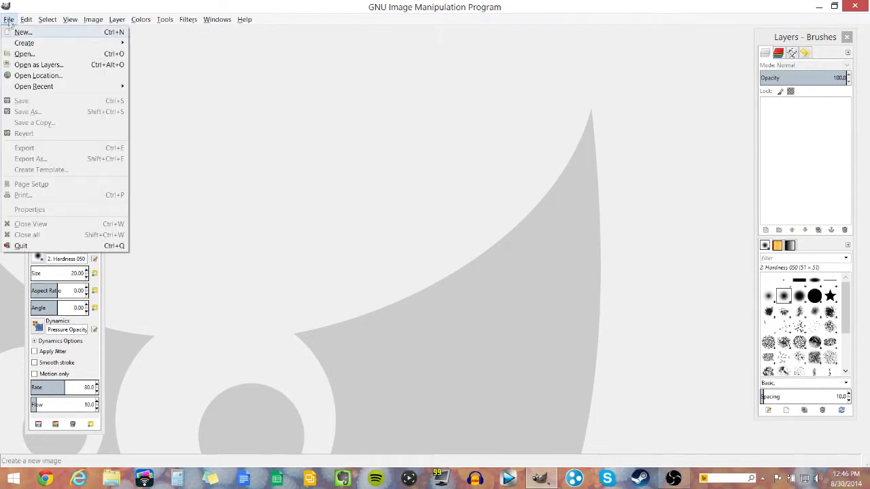
pyautogui.click(21, 31)
pyautogui.click(297, 127)
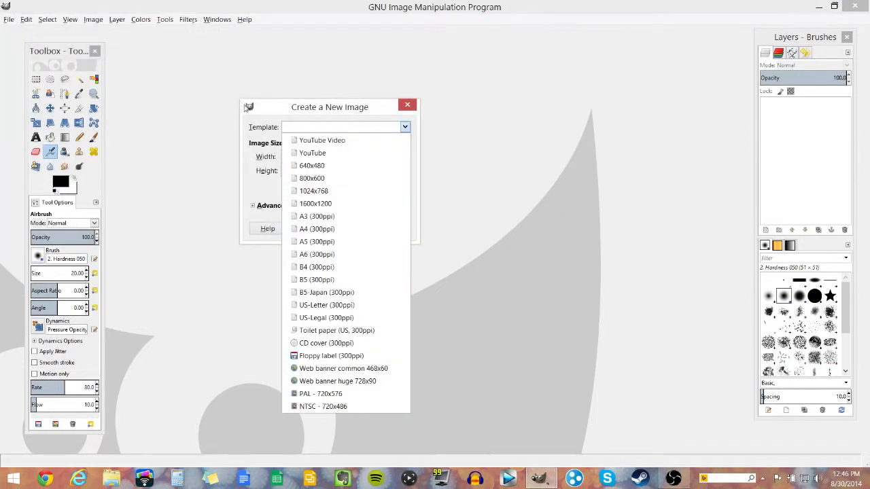
pyautogui.click(321, 141)
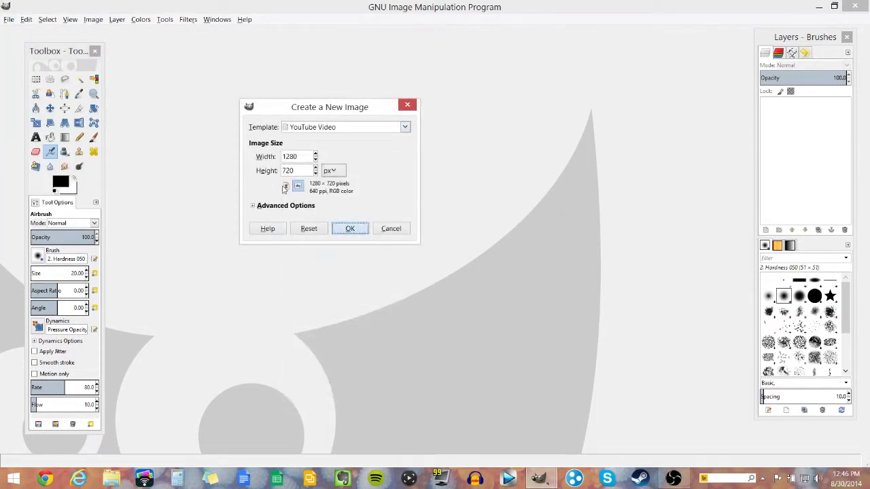
pyautogui.click(347, 228)
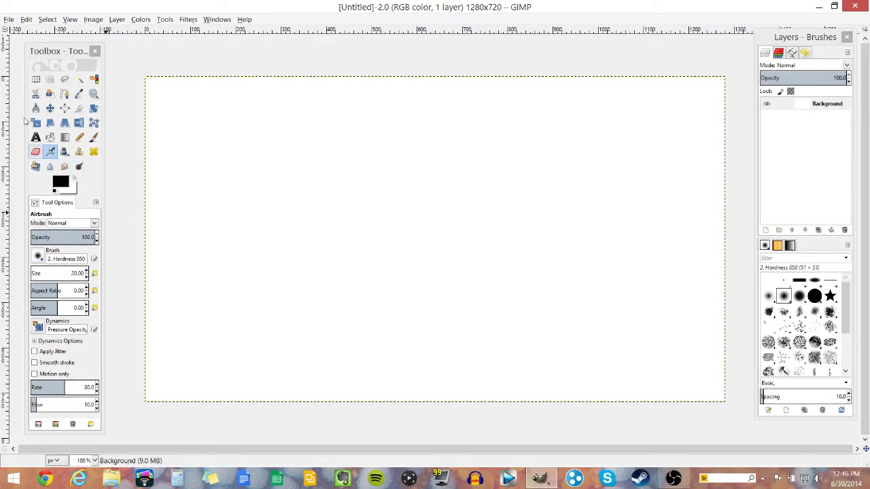
# - Add a text box about 1279 x 310 px across the upper canvas containing "CREATING YOUTUBE THUMBNAILS"
pyautogui.click(36, 136)
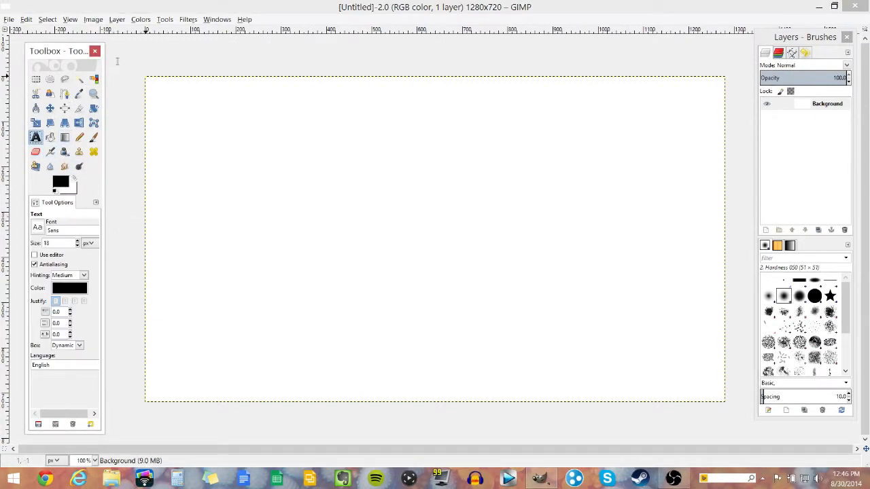
pyautogui.moveTo(160, 70); pyautogui.dragTo(660, 205)
pyautogui.moveTo(540, 166); pyautogui.dragTo(580, 173)
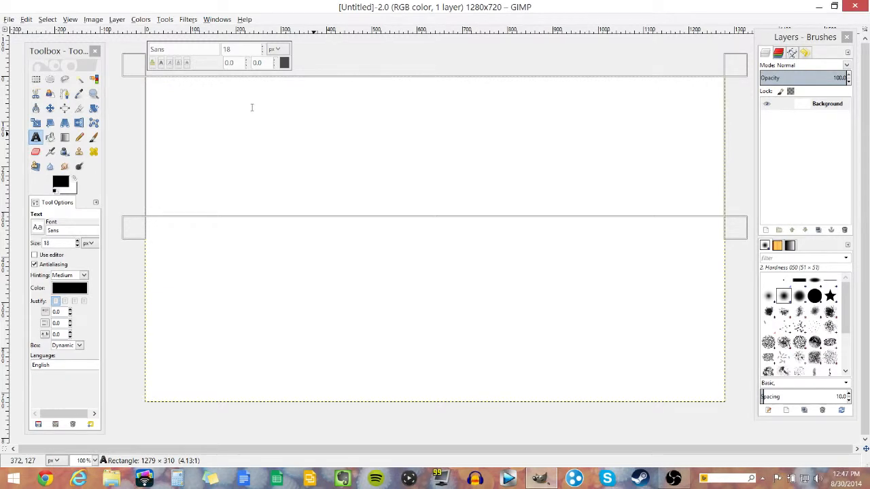
pyautogui.write('CREATING YOUTUBE')
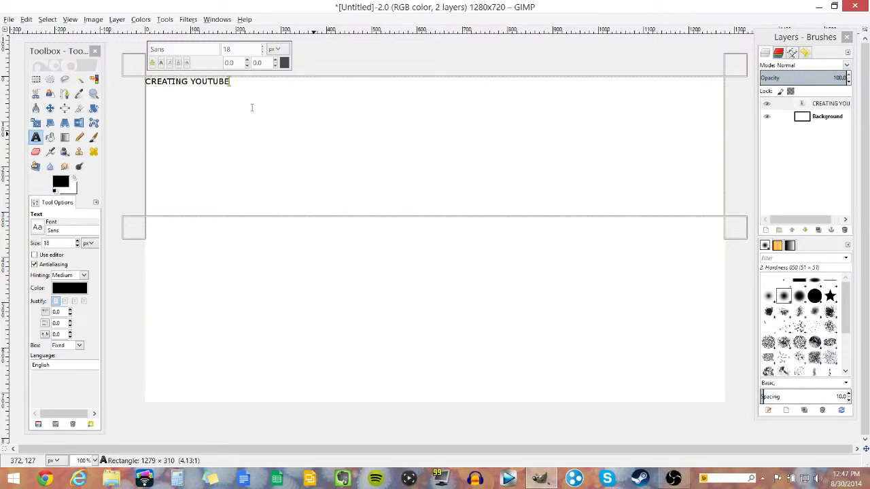
pyautogui.write(' THUMBNAILS')
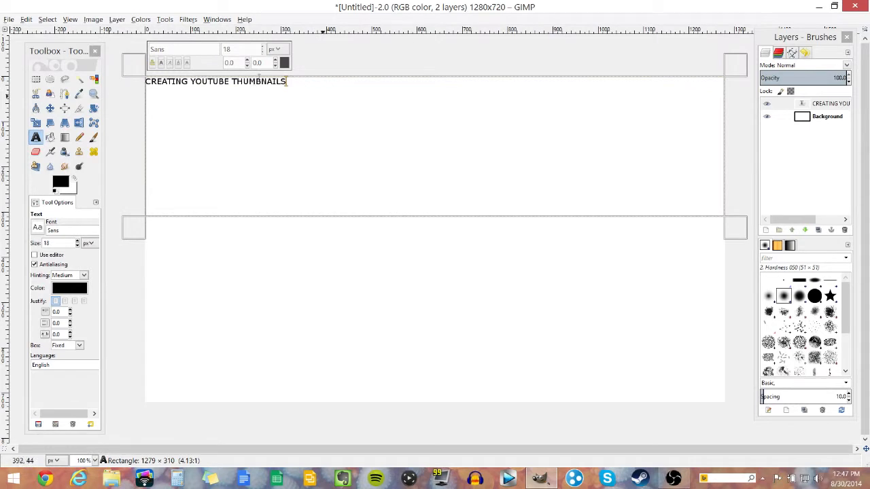
# - Set the whole title text to the Showcard Gothic font at 200 px
pyautogui.moveTo(288, 82); pyautogui.dragTo(119, 65)
pyautogui.click(213, 95)
pyautogui.moveTo(288, 94); pyautogui.dragTo(125, 64)
pyautogui.click(236, 101)
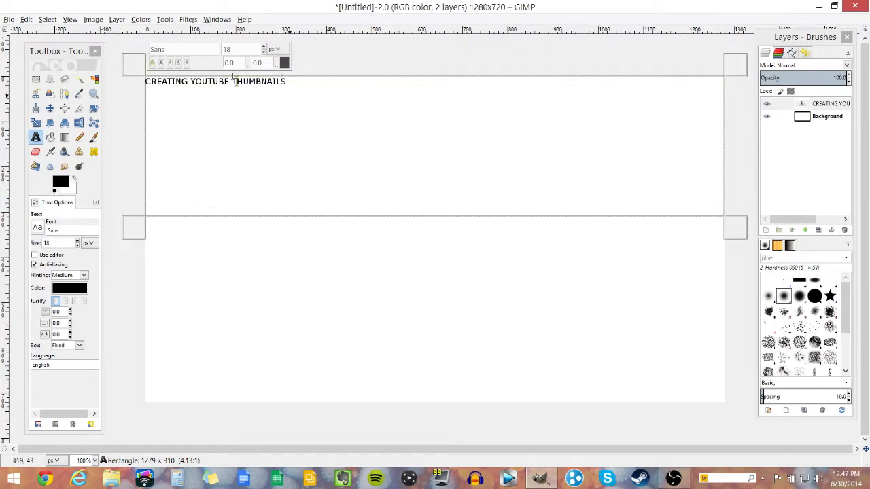
pyautogui.moveTo(292, 94); pyautogui.dragTo(20, 84)
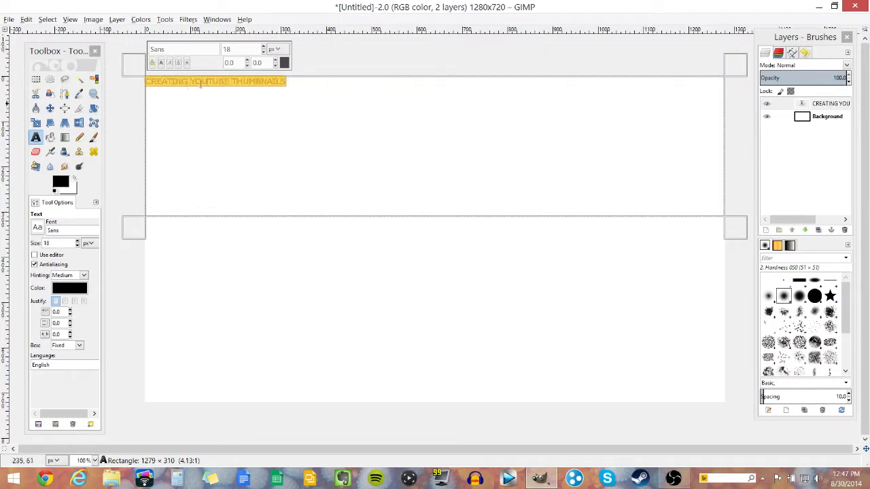
pyautogui.moveTo(183, 51); pyautogui.dragTo(151, 48)
pyautogui.write('Showcard Gothic')
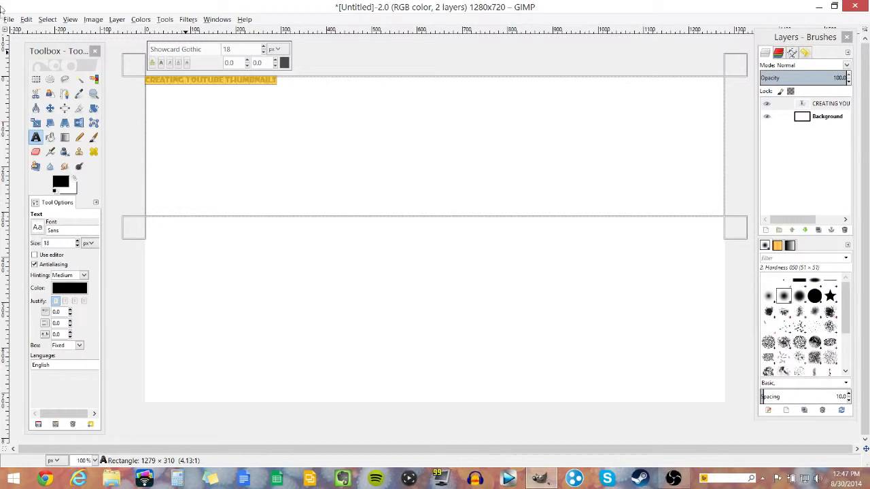
pyautogui.press('Tab')
pyautogui.write('200')
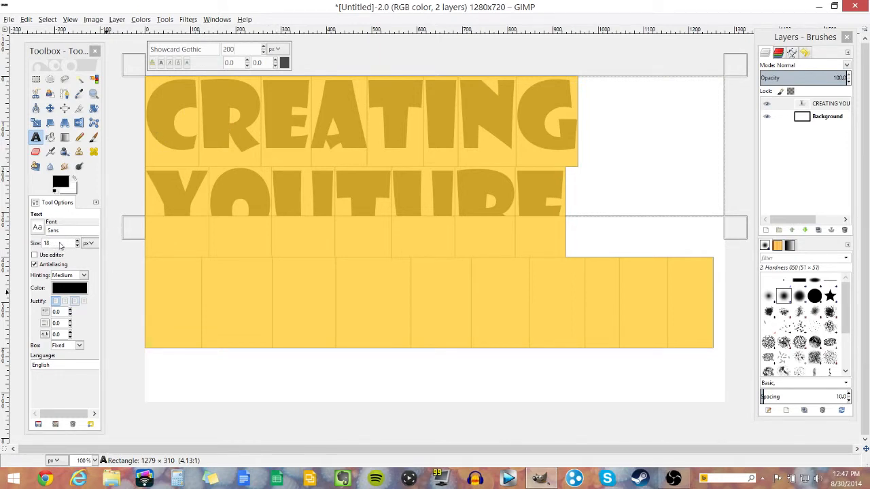
# - Center the title text and extend its text box down to the canvas's lower edge, about 724 px high
pyautogui.click(74, 301)
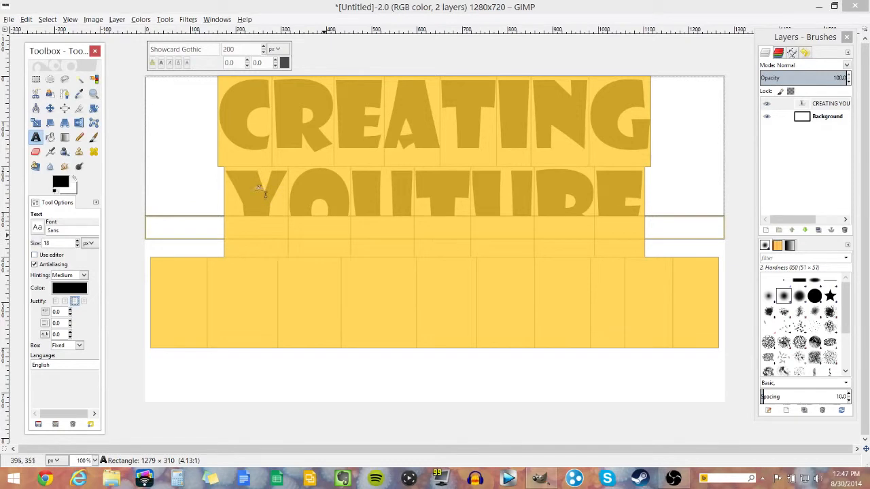
pyautogui.moveTo(259, 188); pyautogui.dragTo(252, 340)
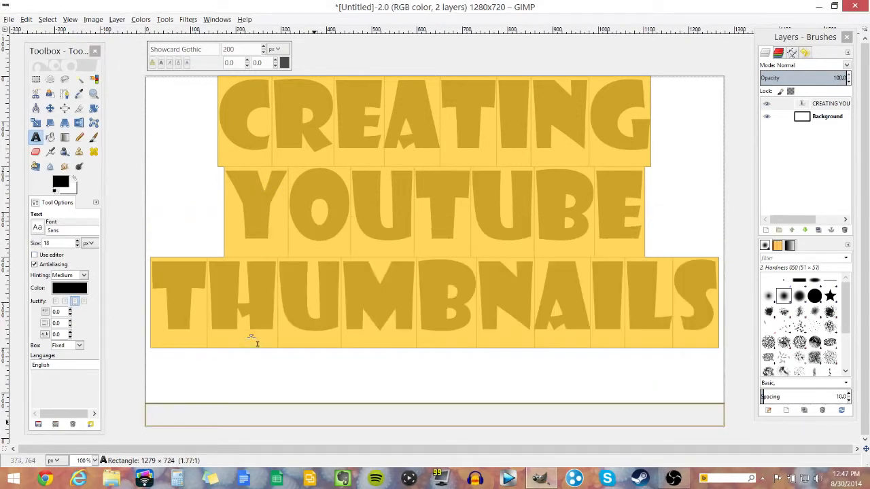
pyautogui.click(367, 299)
# - Try to separate YOUTUBE from CREATING by inserting line breaks before it
pyautogui.click(230, 174)
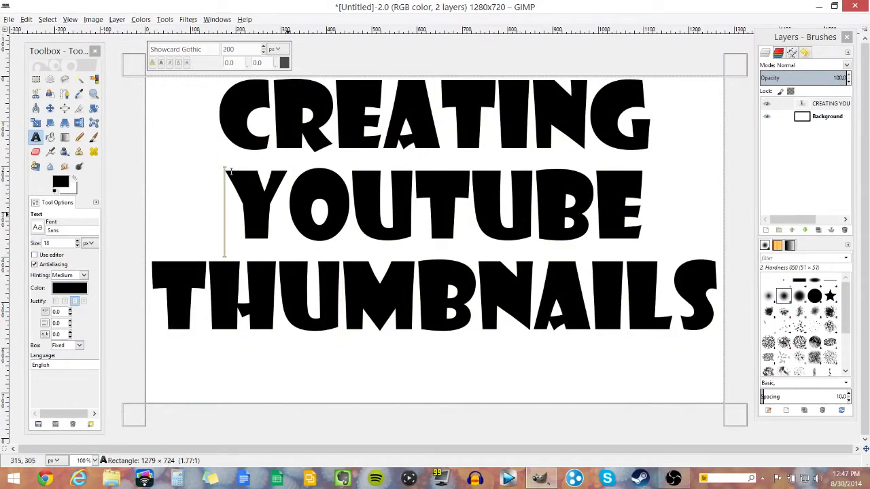
pyautogui.press('Return')
pyautogui.press('Return')
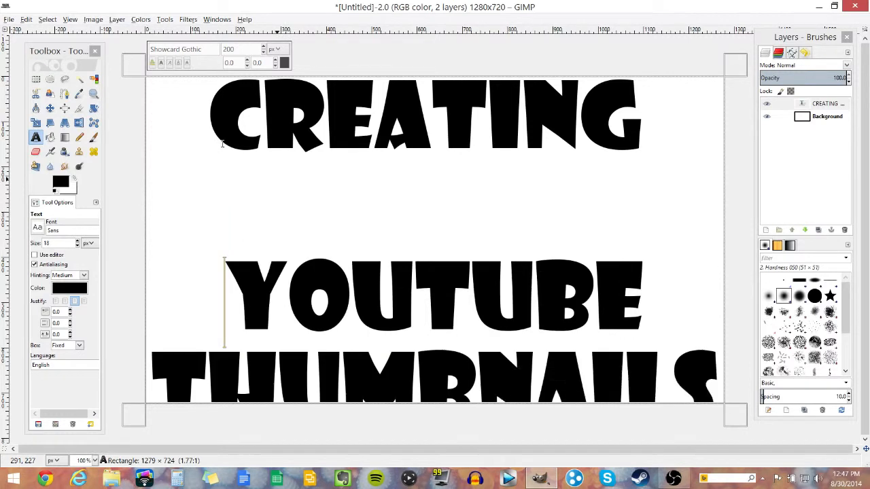
pyautogui.press('BackSpace')
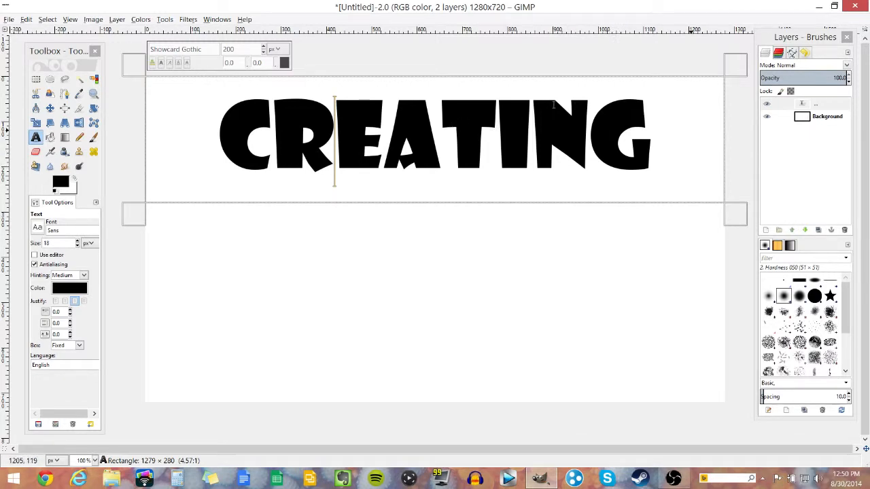
# - Shift the word CREATING down within its text box by inserting a line break before it
pyautogui.moveTo(651, 109); pyautogui.dragTo(295, 115)
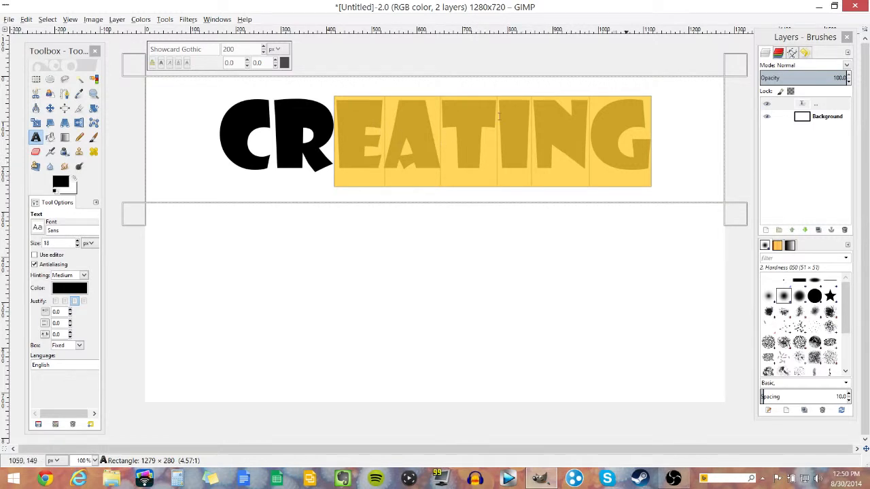
pyautogui.click(203, 105)
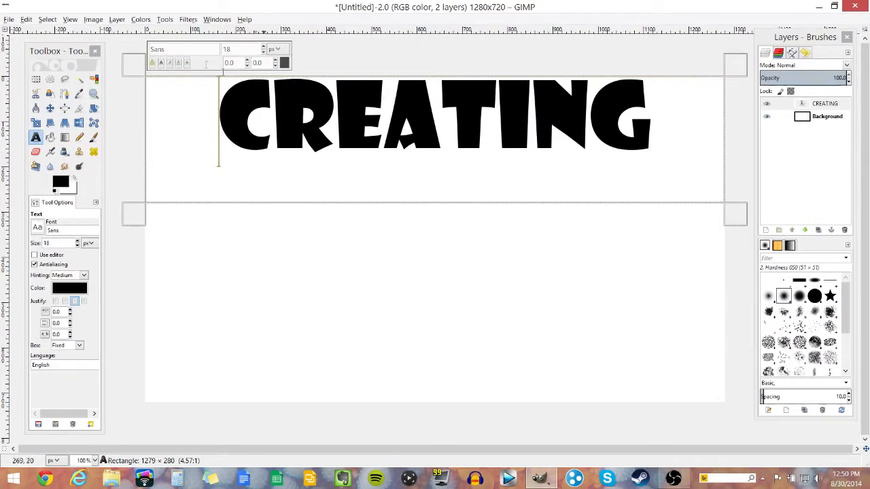
pyautogui.press('Return')
pyautogui.press('Return')
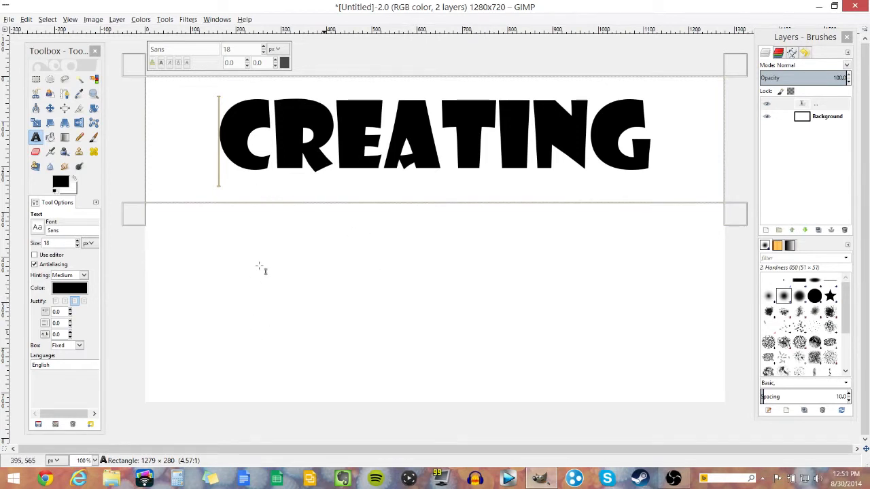
# - Add a second text box about 1283 x 286 px across the lower canvas containing "YOUTUBE THUMBNAILS"
pyautogui.click(36, 137)
pyautogui.moveTo(121, 221); pyautogui.dragTo(581, 323)
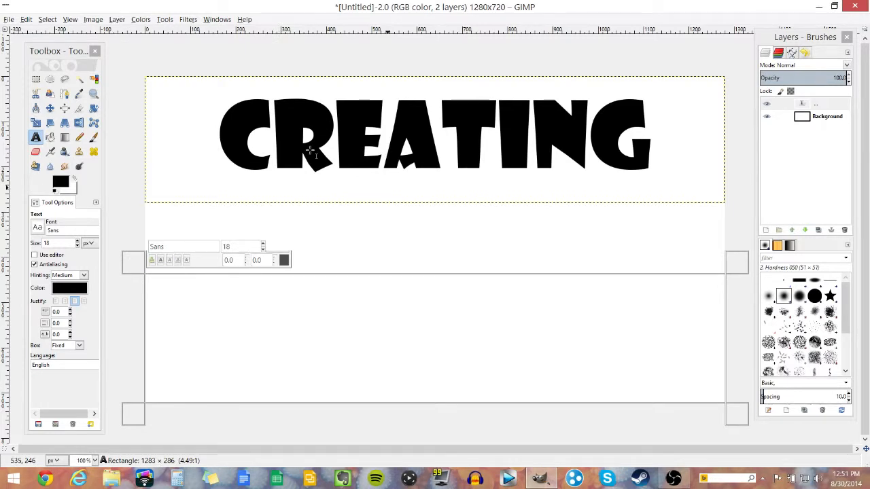
pyautogui.write('YOUTUBE THUMBNAILS')
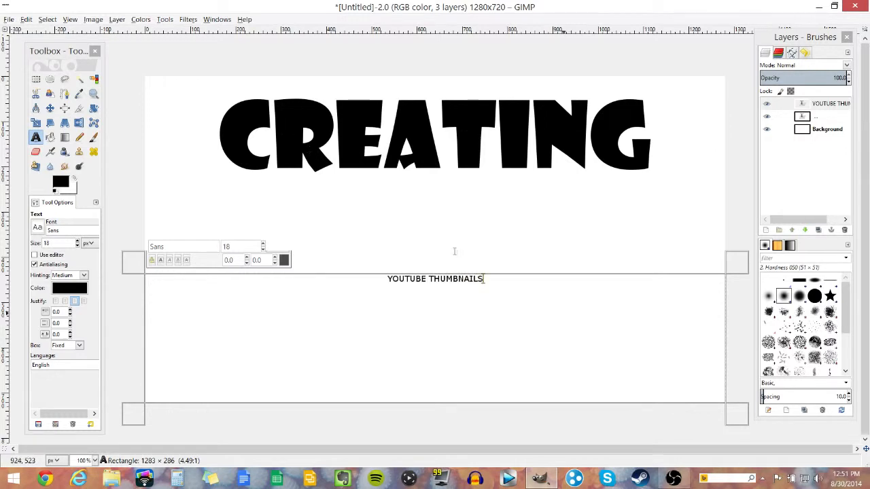
# - Set the YOUTUBE THUMBNAILS text to the Showcard Gothic font at 150 px
pyautogui.hotkey('ctrl', 'a')
pyautogui.write('Showcard Gothic')
pyautogui.press('Return')
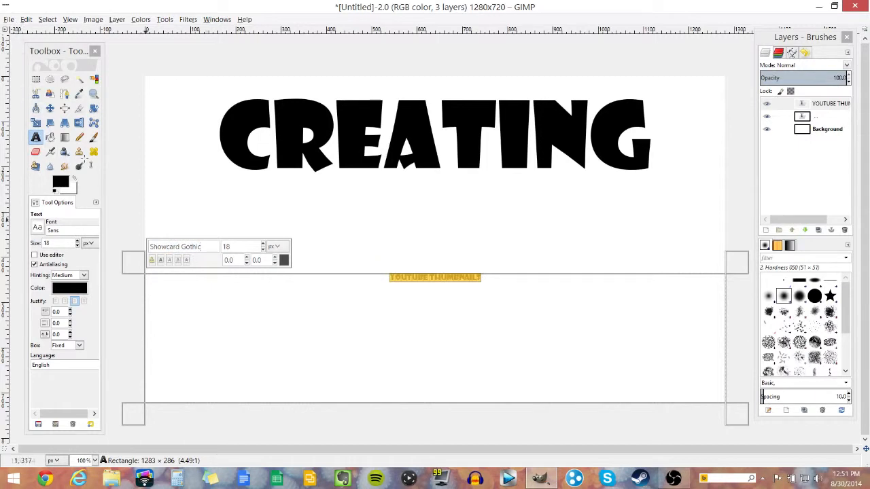
pyautogui.press('Tab')
pyautogui.write('150')
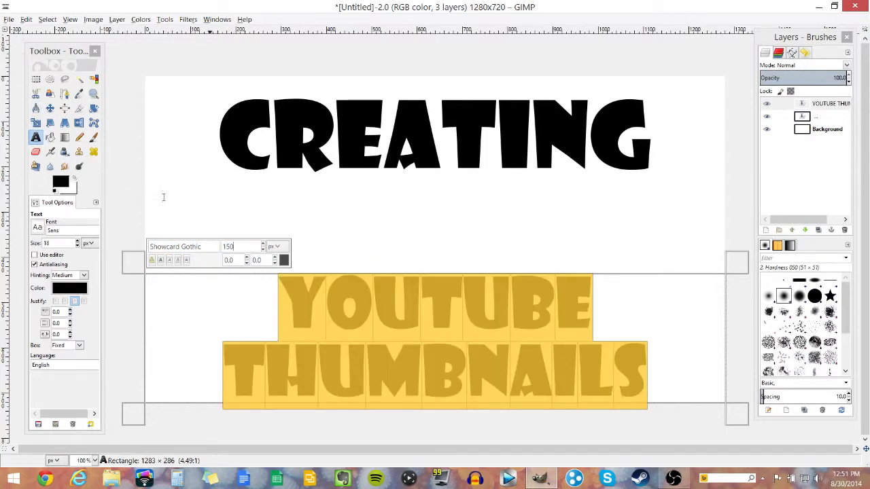
# - Reduce the YOUTUBE THUMBNAILS text size to 106 px so it fits on one line
pyautogui.press('BackSpace')
pyautogui.press('BackSpace')
pyautogui.write('25')
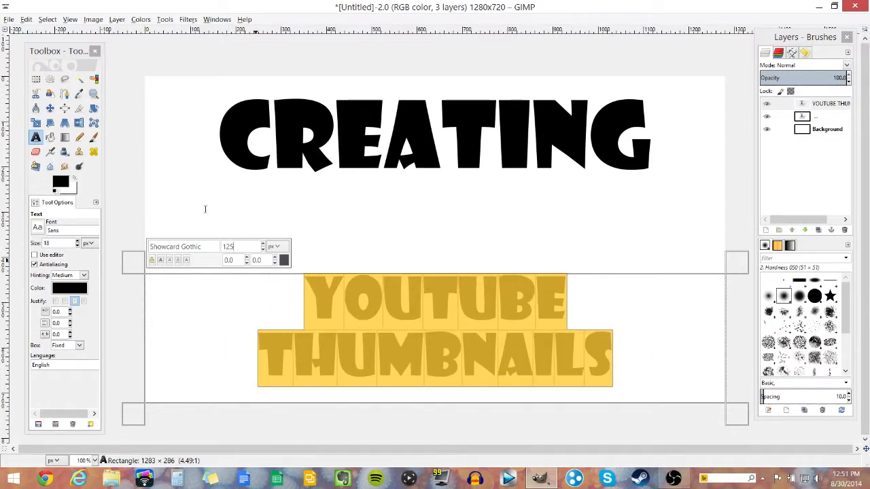
pyautogui.press('Down')
pyautogui.press('Down')
pyautogui.press('Down')
pyautogui.press('Down')
pyautogui.press('Down')
pyautogui.press('Down')
pyautogui.press('Down')
pyautogui.press('Down')
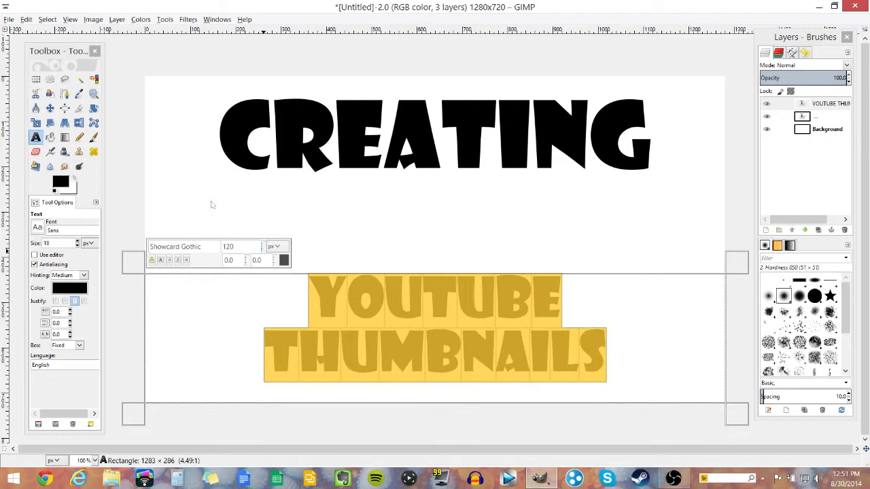
pyautogui.press('Down')
pyautogui.press('Down')
pyautogui.press('Down')
pyautogui.press('Down')
pyautogui.press('Down')
pyautogui.press('Down')
pyautogui.press('Down')
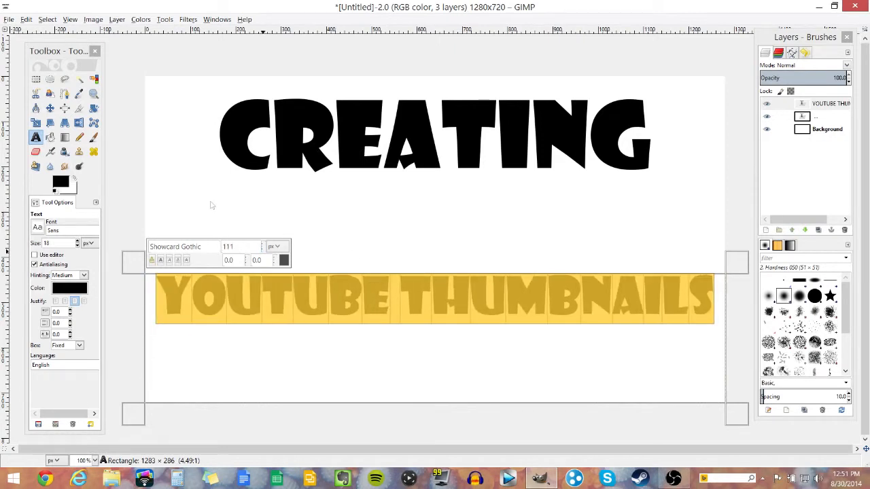
pyautogui.press('Down')
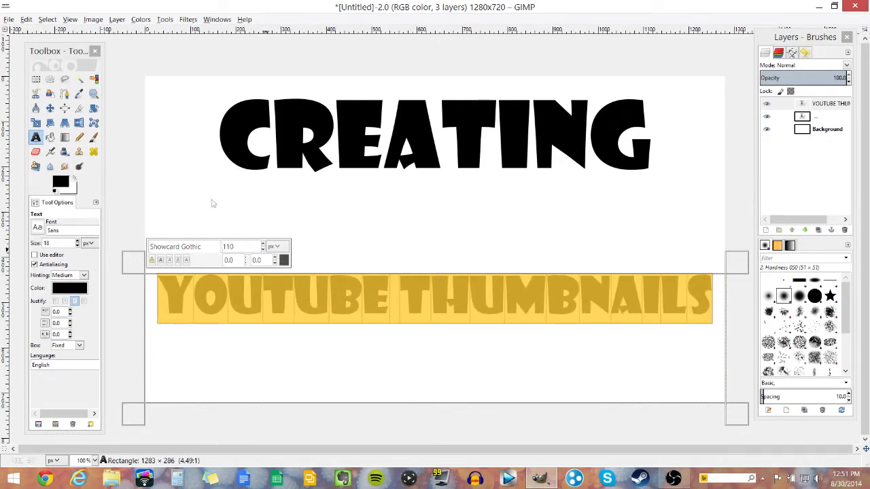
pyautogui.press('Down')
pyautogui.press('Down')
pyautogui.press('Down')
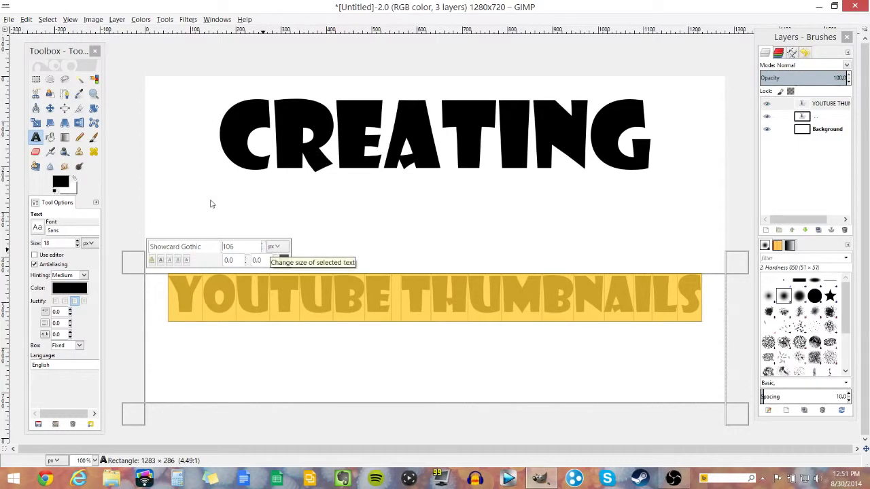
pyautogui.click(390, 329)
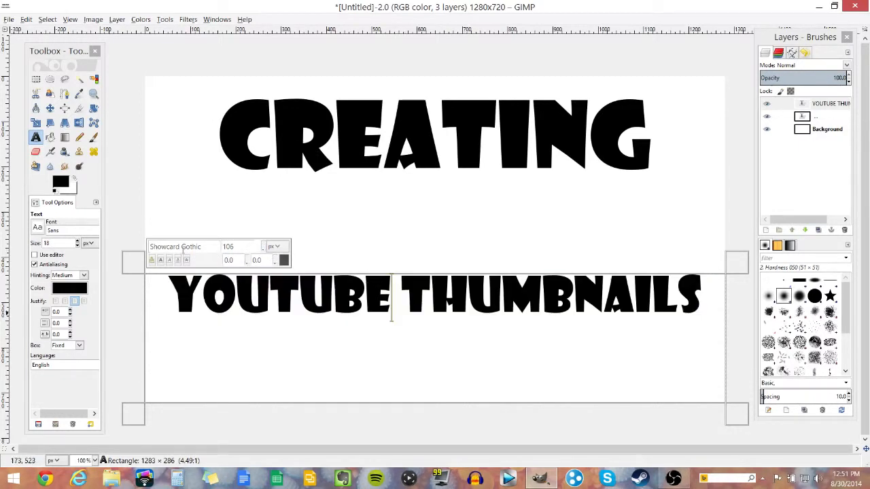
# - Shift YOUTUBE THUMBNAILS lower by adding line breaks before it and shrinking its text box to about 1283 x 206 px
pyautogui.press('Home')
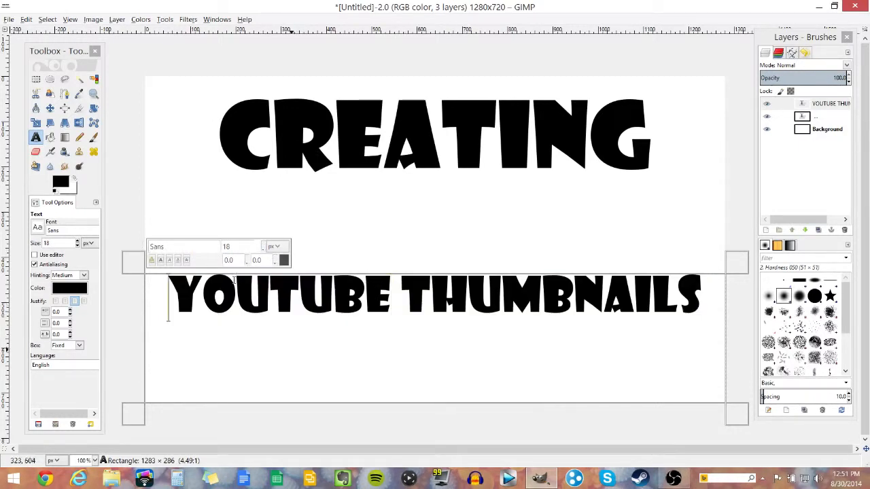
pyautogui.press('Return')
pyautogui.press('Return')
pyautogui.press('Return')
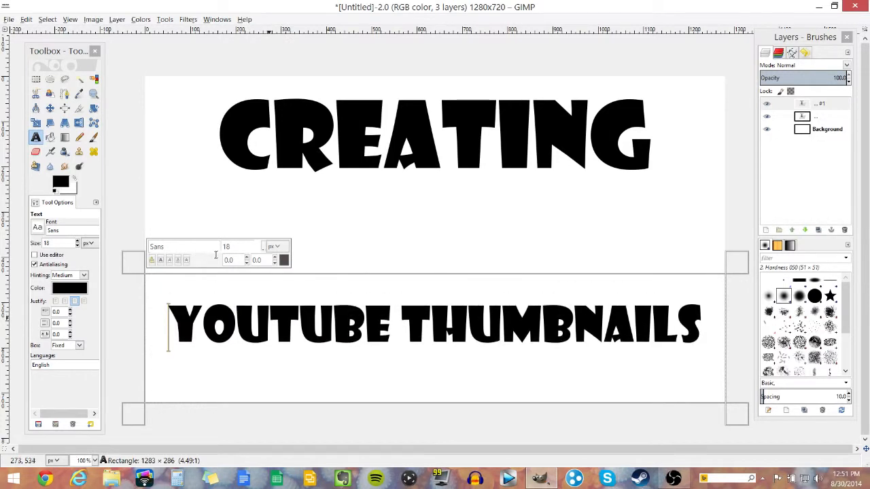
pyautogui.moveTo(389, 267); pyautogui.dragTo(386, 303)
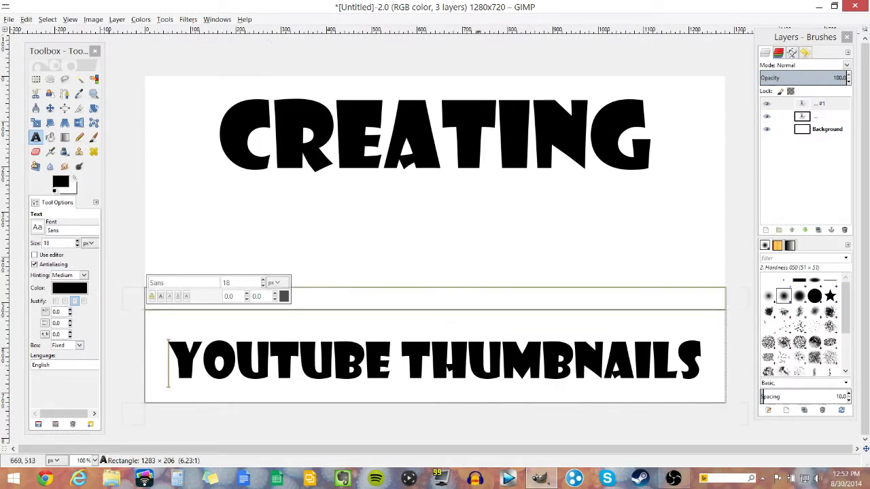
# - Widen the gap between YOUTUBE and THUMBNAILS by inserting an extra space between the words
pyautogui.moveTo(169, 367); pyautogui.dragTo(745, 360)
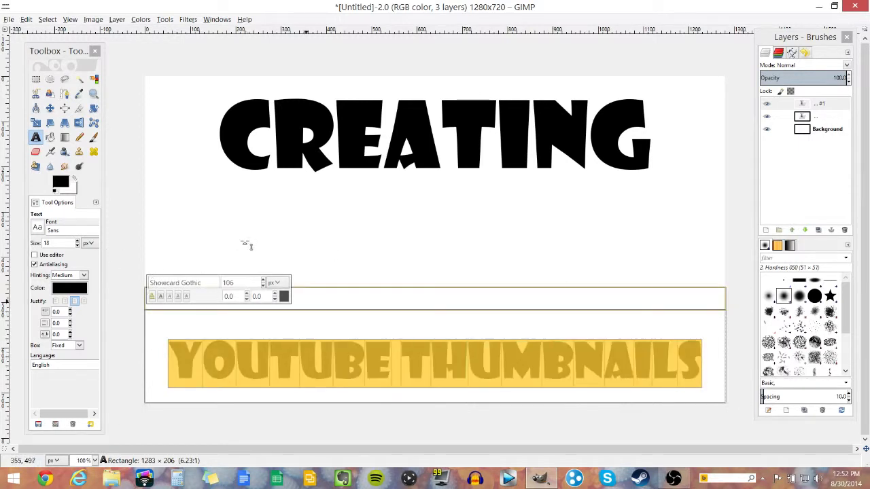
pyautogui.click(170, 365)
pyautogui.moveTo(169, 363); pyautogui.dragTo(591, 287)
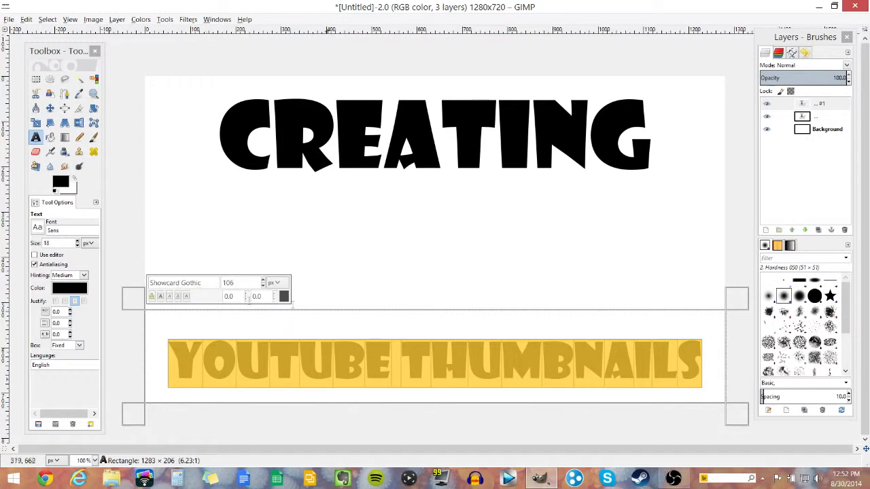
pyautogui.click(401, 363)
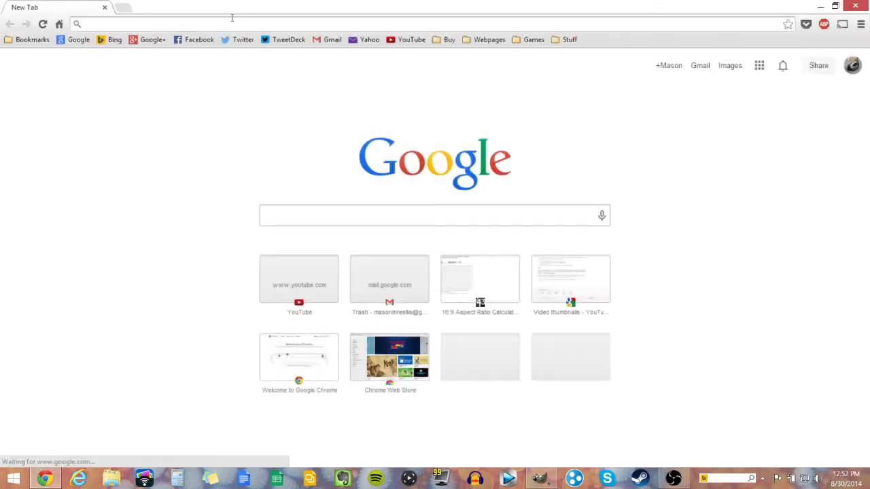
# - Switch to Chrome, try gimp.com, and run a Google image search for "gimp" to look for a logo
pyautogui.write('gimp.com')
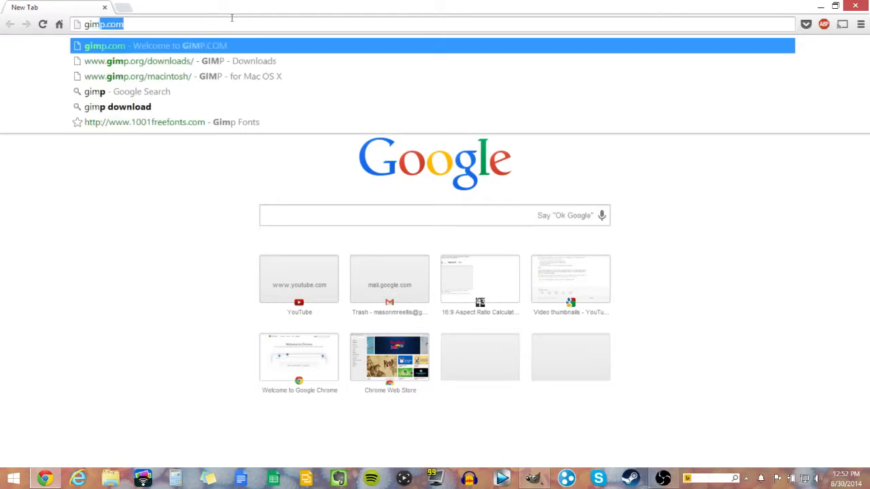
pyautogui.press('Return')
pyautogui.click(234, 17)
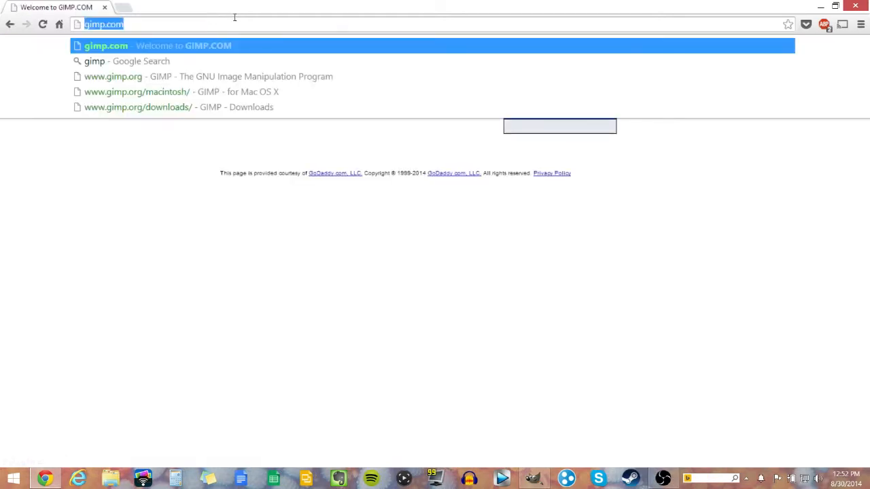
pyautogui.write('gip')
pyautogui.press('BackSpace')
pyautogui.write('mp')
pyautogui.press('Delete')
pyautogui.press('Return')
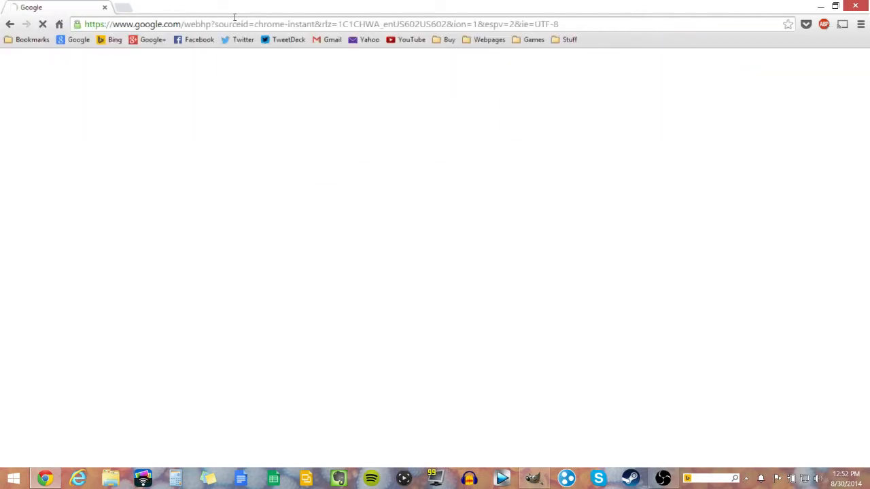
pyautogui.click(123, 98)
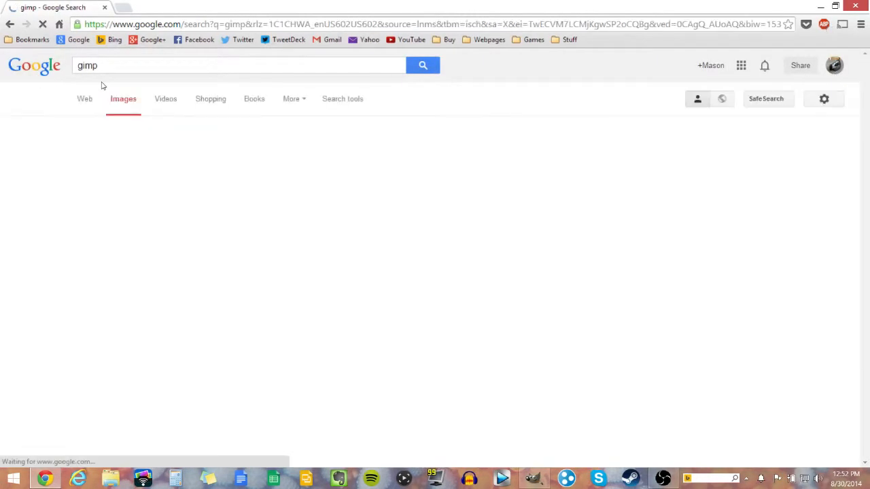
pyautogui.scroll(-10, 2, 122)
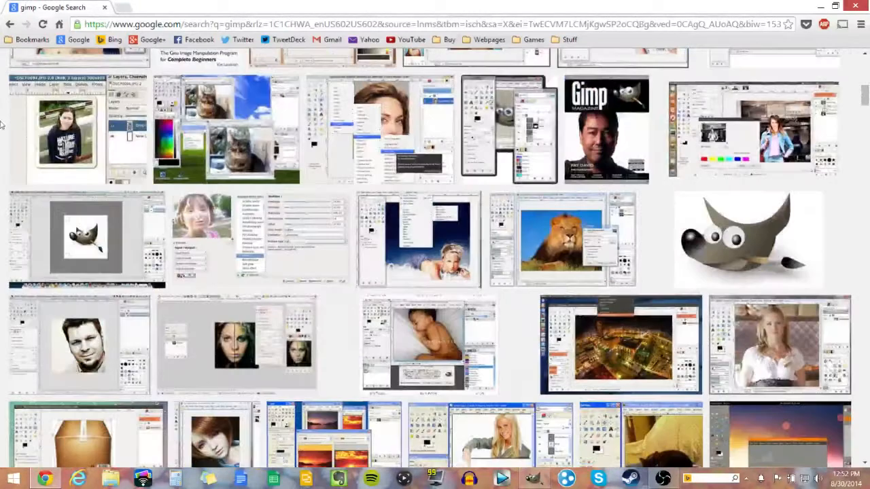
# - Refine the image search to "gimp logo" and look over the results
pyautogui.scroll(10, 2, 123)
pyautogui.click(85, 58)
pyautogui.write('logo')
pyautogui.press('Return')
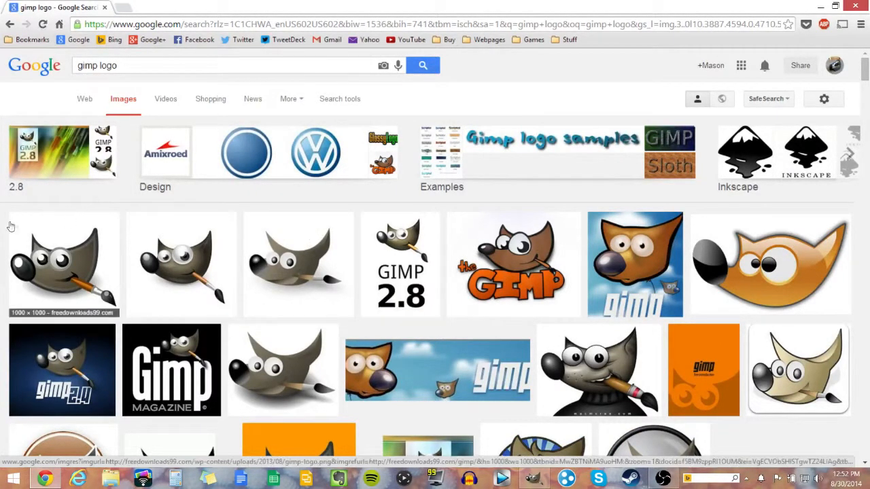
pyautogui.scroll(-1, 2, 235)
pyautogui.scroll(1, 14, 235)
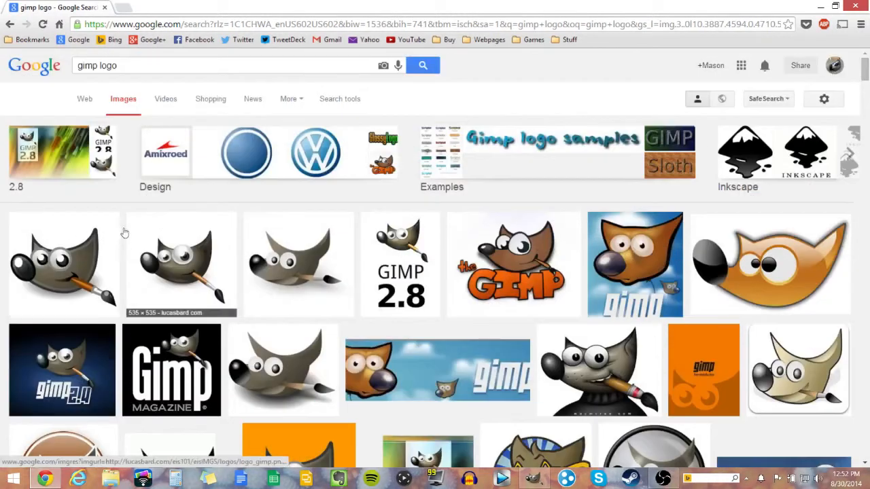
# - Narrow the image search to "gimp logo transparent"
pyautogui.click(120, 61)
pyautogui.write('trans')
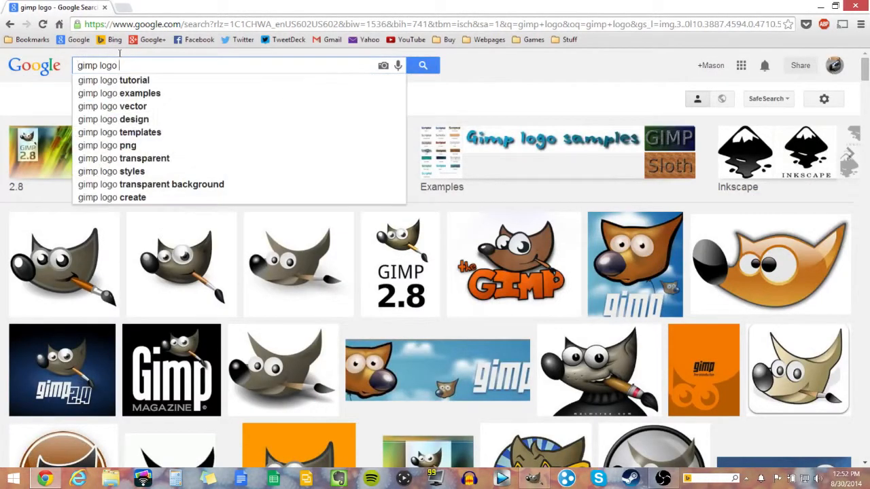
pyautogui.write('pa')
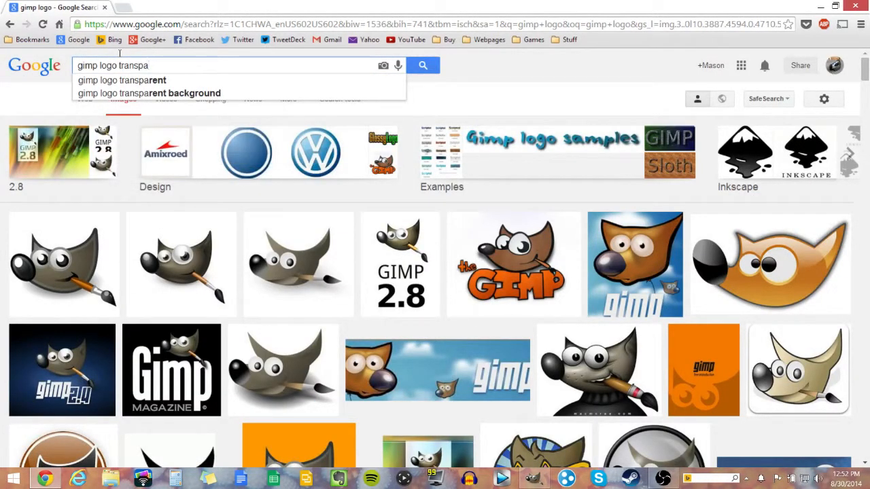
pyautogui.write('rent')
pyautogui.press('Return')
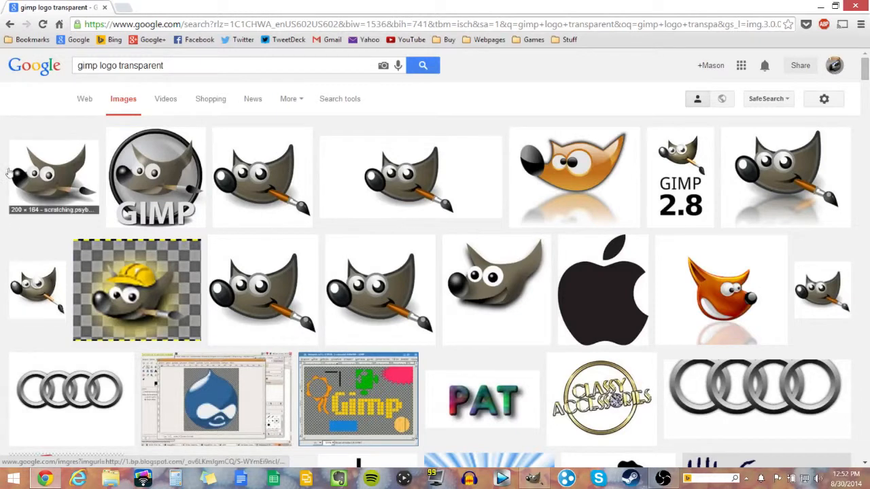
# - Preview the 320 × 320 logo from directsite.net and save it to the Desktop as gimp-logo.png
pyautogui.click(32, 147)
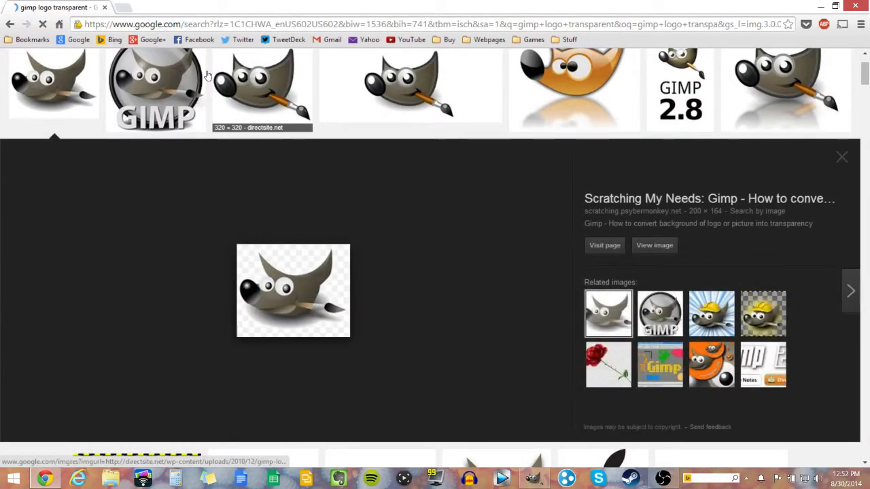
pyautogui.click(217, 95)
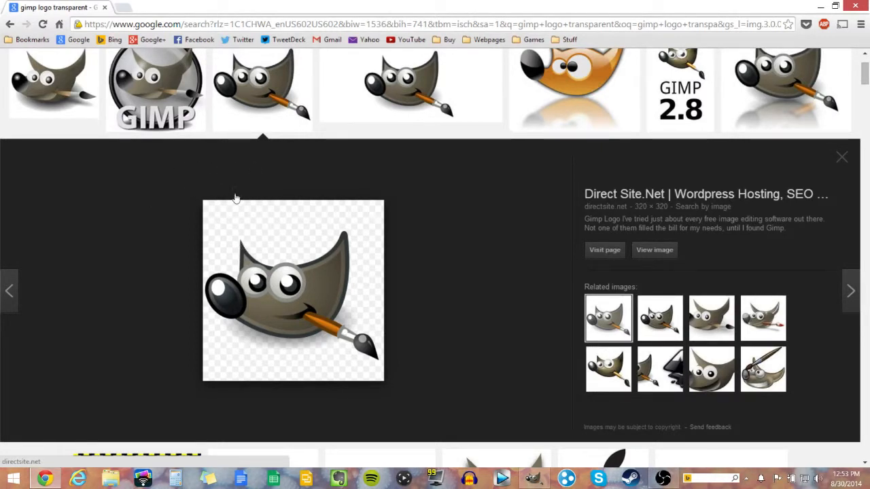
pyautogui.rightClick(290, 240)
pyautogui.click(340, 319)
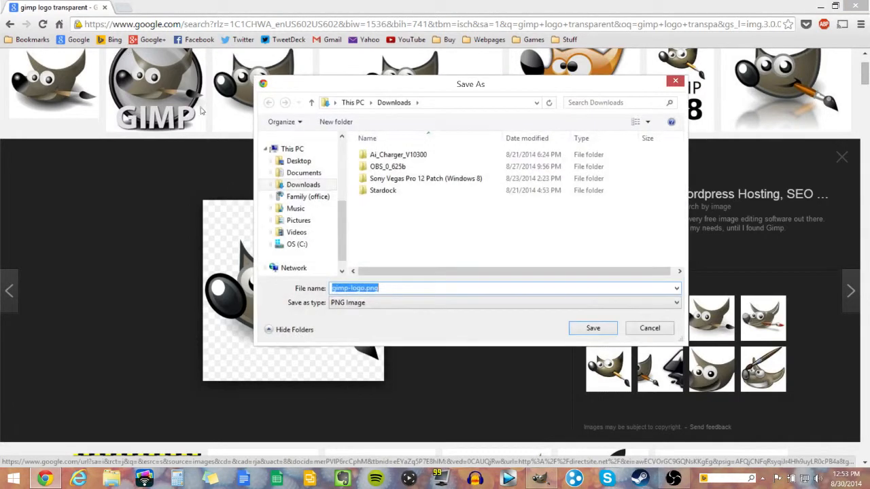
pyautogui.click(298, 160)
pyautogui.press('Return')
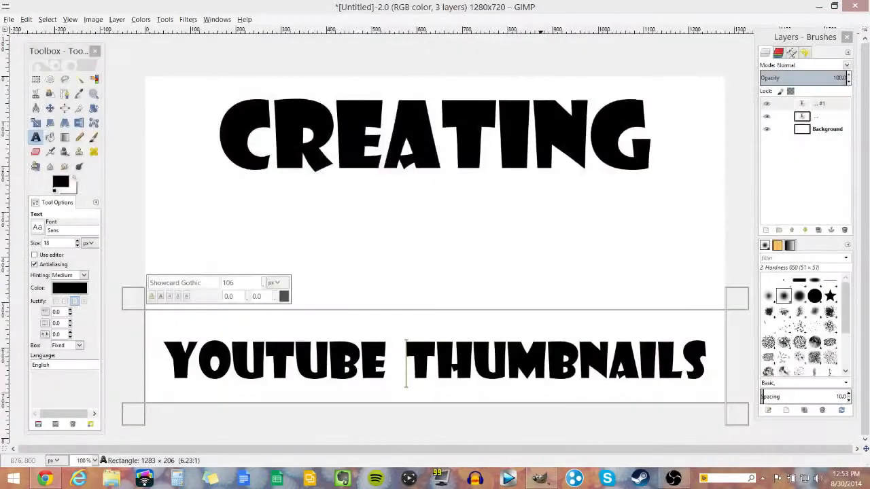
# - Return to GIMP, bring gimp-logo.png in from the desktop as a new layer, and centre it between the two text lines
pyautogui.press('super+d')
pyautogui.moveTo(22, 312); pyautogui.dragTo(342, 184)
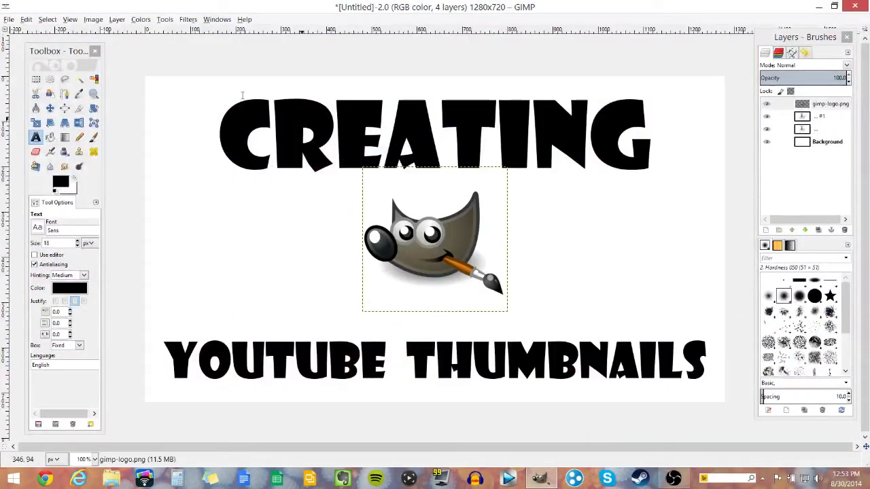
pyautogui.click(50, 108)
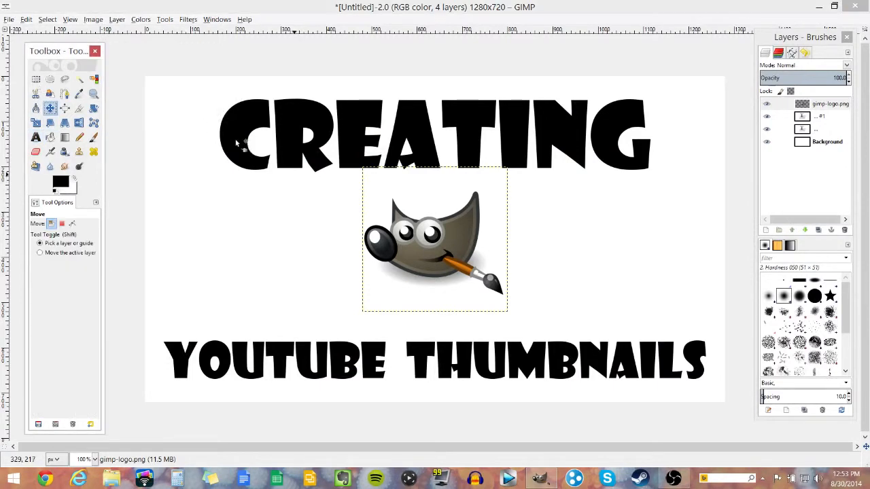
pyautogui.moveTo(356, 195); pyautogui.dragTo(323, 130)
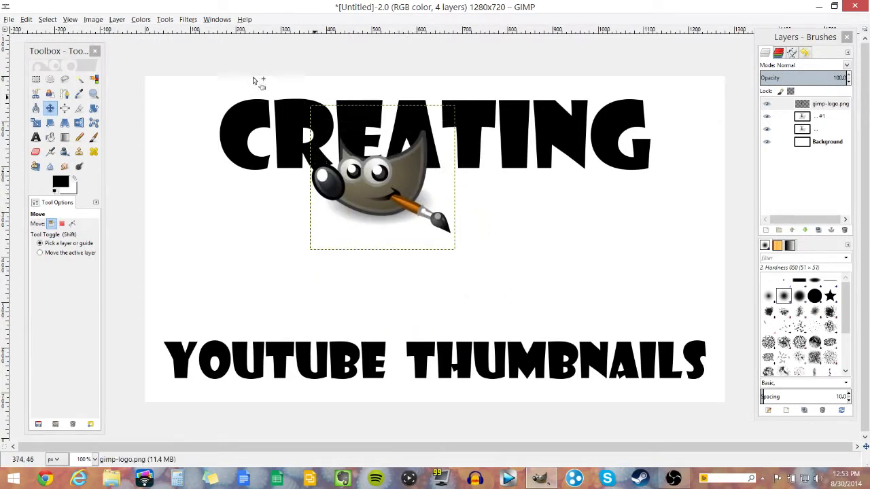
pyautogui.moveTo(304, 165); pyautogui.dragTo(350, 213)
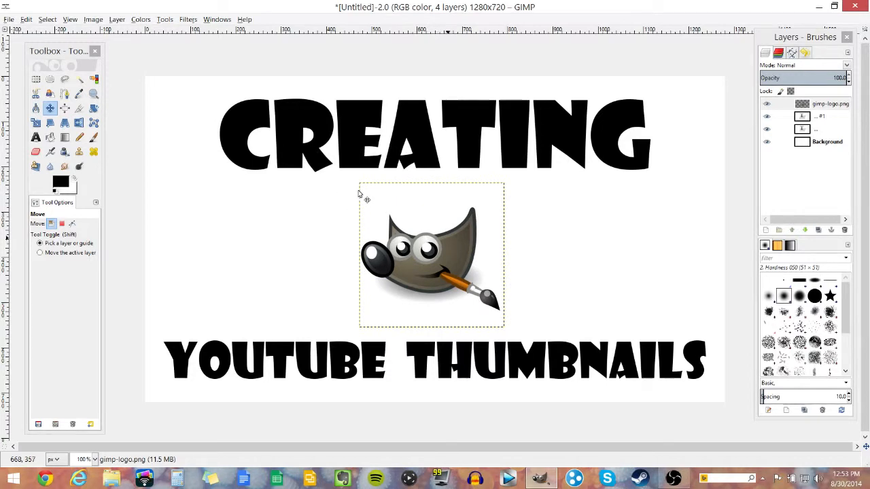
pyautogui.hotkey('shift', 's')
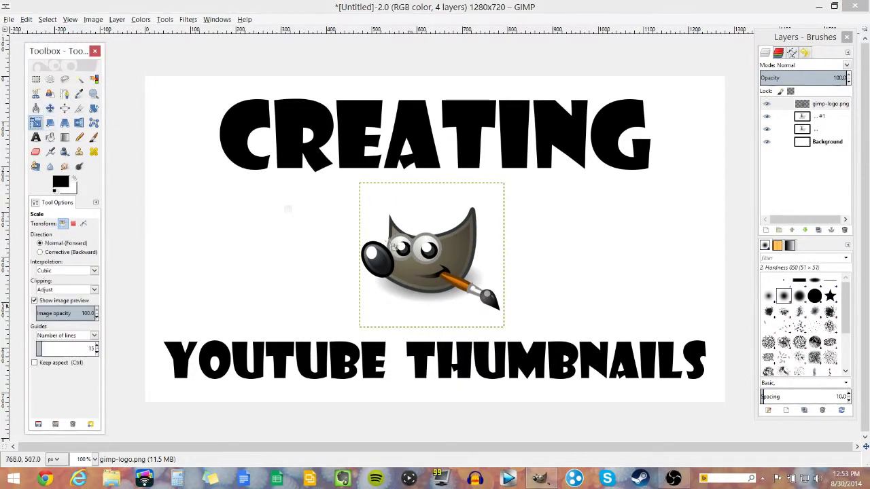
pyautogui.click(32, 102)
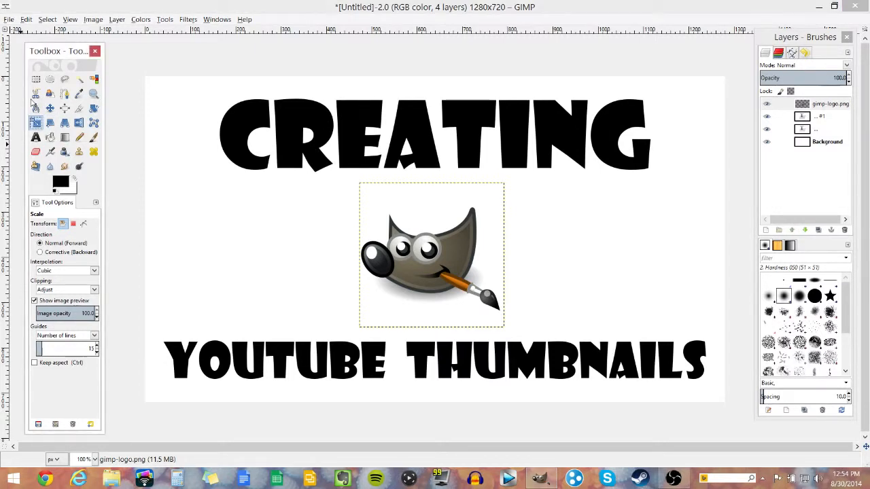
pyautogui.click(335, 215)
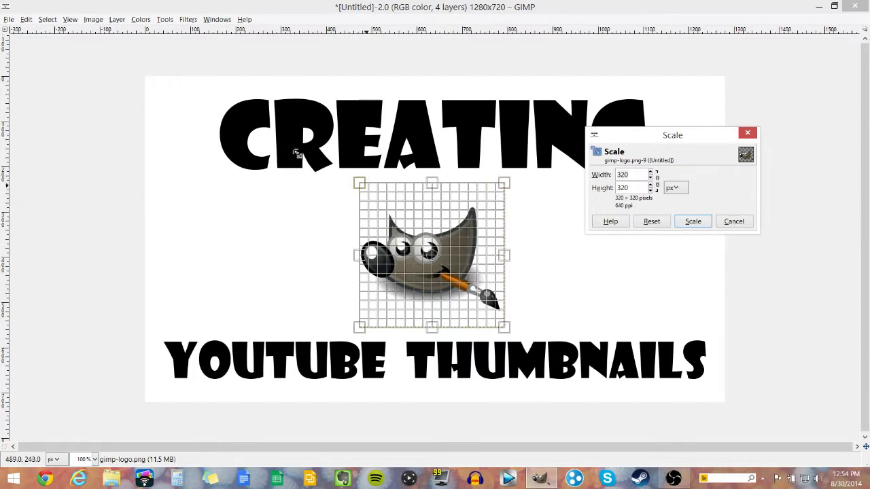
pyautogui.press('Tab')
pyautogui.moveTo(299, 151)
pyautogui.mouseDown()
pyautogui.moveTo(227, 213)
pyautogui.moveTo(319, 194)
pyautogui.moveTo(270, 92)
pyautogui.moveTo(225, 163)
pyautogui.moveTo(186, 200)
pyautogui.moveTo(278, 171)
pyautogui.mouseUp()
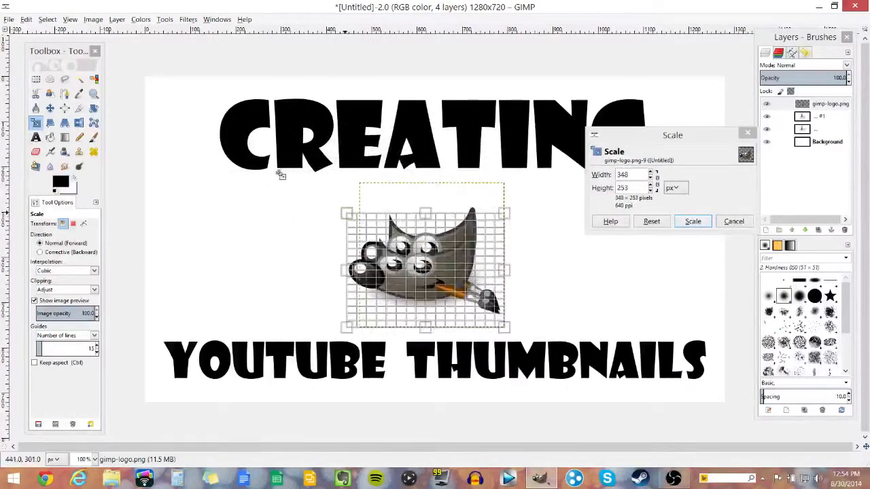
pyautogui.press('Escape')
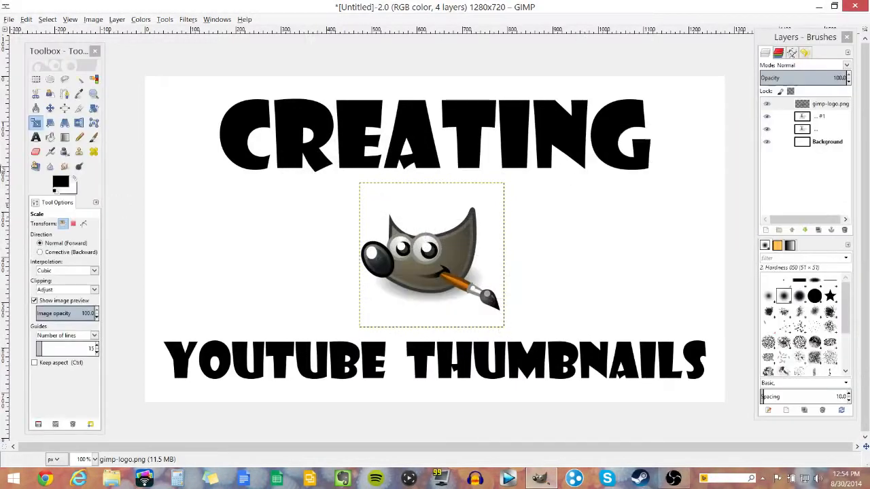
# - Scale the logo layer up from its upper-left corner to about 550 px square and move it between the two text lines
pyautogui.press('Tab')
pyautogui.click(333, 219)
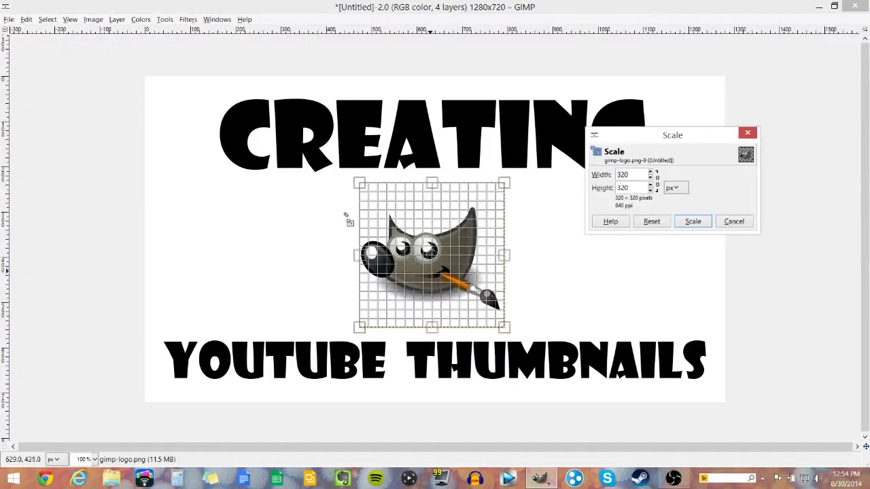
pyautogui.press('Tab')
pyautogui.moveTo(290, 155); pyautogui.dragTo(196, 63)
pyautogui.press('Return')
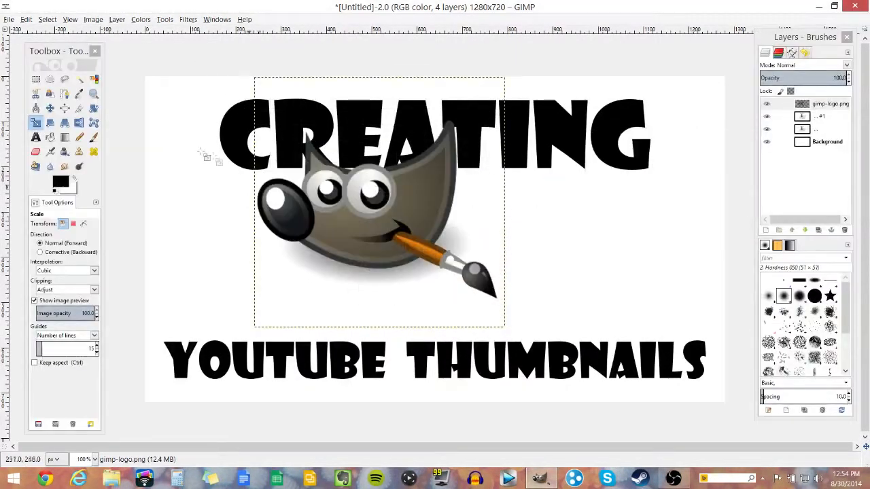
pyautogui.click(49, 108)
pyautogui.moveTo(247, 147); pyautogui.dragTo(329, 218)
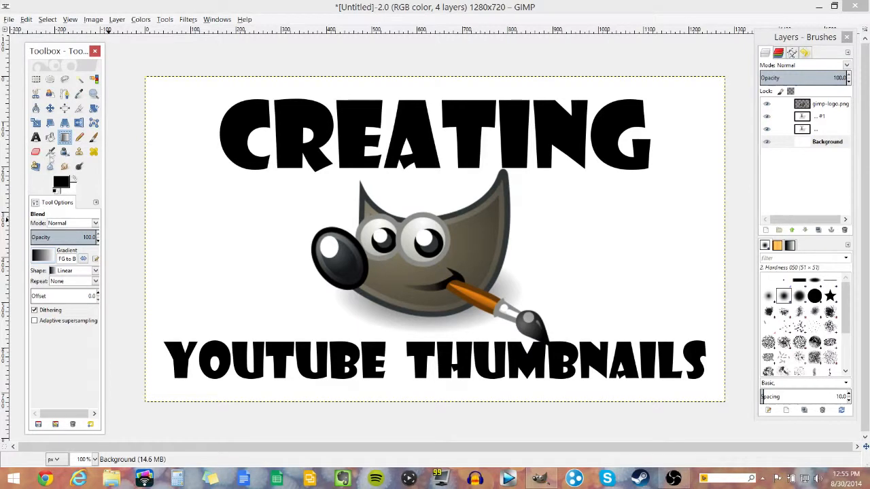
# - Set the foreground colour to the saved green and the background colour to the saved yellow for the Blend gradient
pyautogui.click(61, 182)
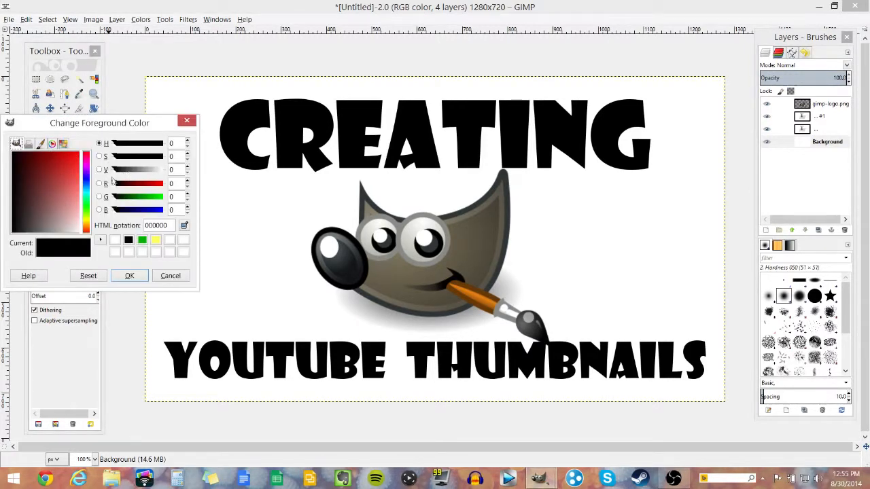
pyautogui.click(142, 240)
pyautogui.click(129, 275)
pyautogui.click(69, 190)
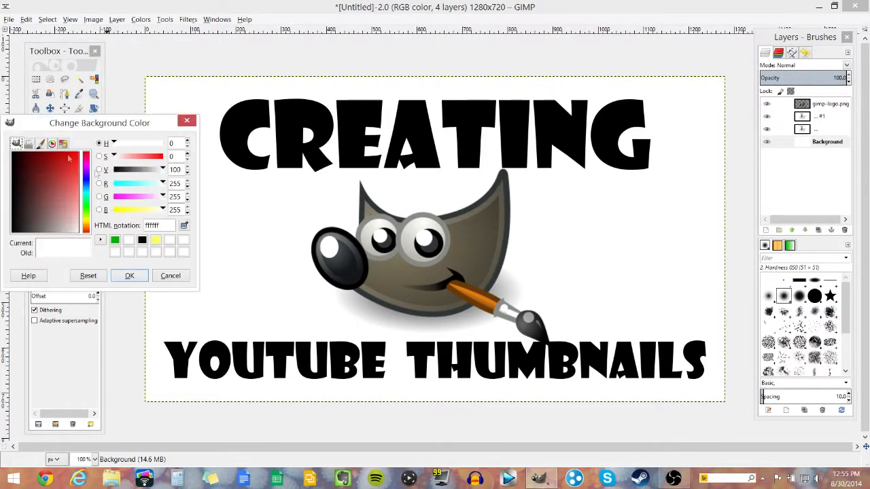
pyautogui.click(130, 209)
pyautogui.click(129, 275)
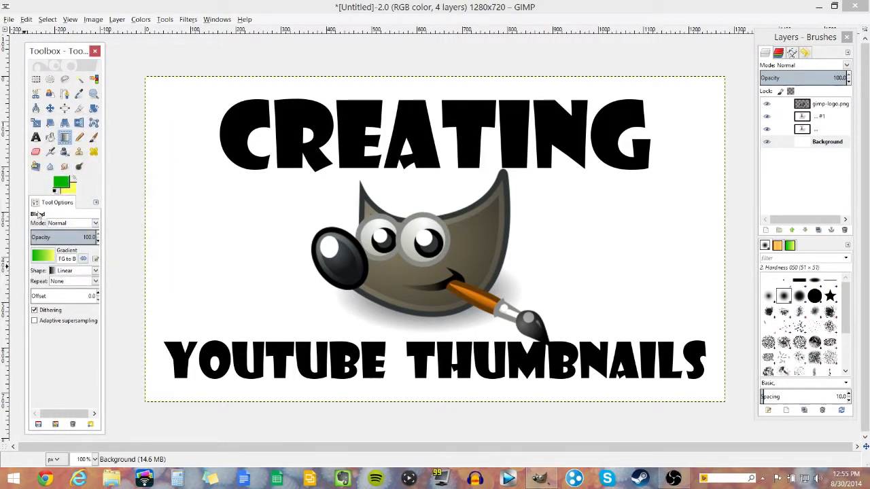
# - Try a diagonal green-to-yellow gradient from the background's upper-left corner to its lower-right corner, and undo it
pyautogui.click(43, 256)
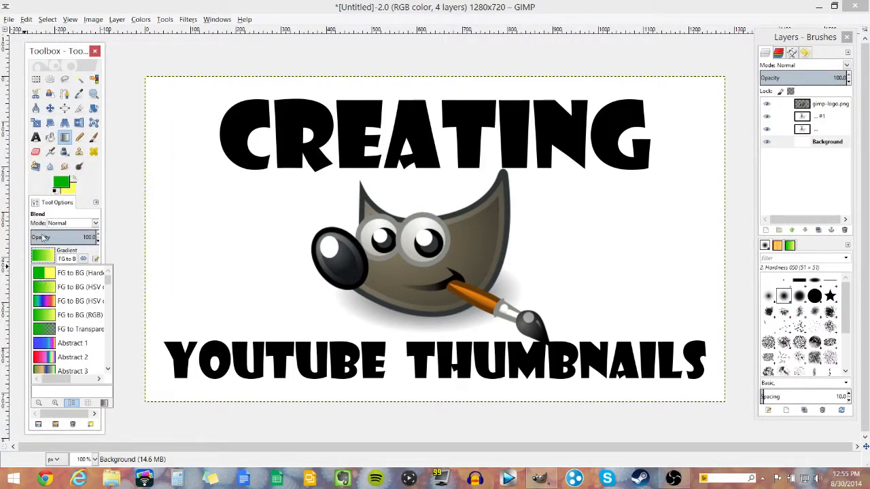
pyautogui.click(36, 208)
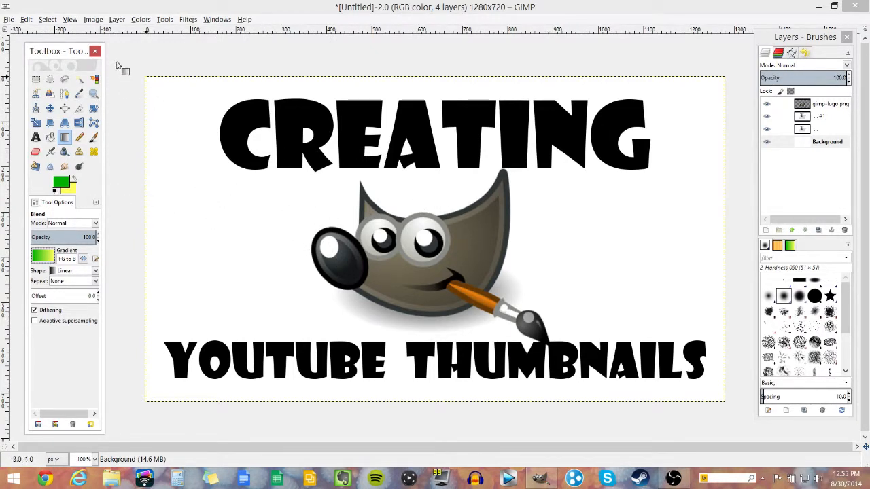
pyautogui.moveTo(145, 78); pyautogui.dragTo(582, 324)
pyautogui.moveTo(725, 401); pyautogui.dragTo(725, 401)
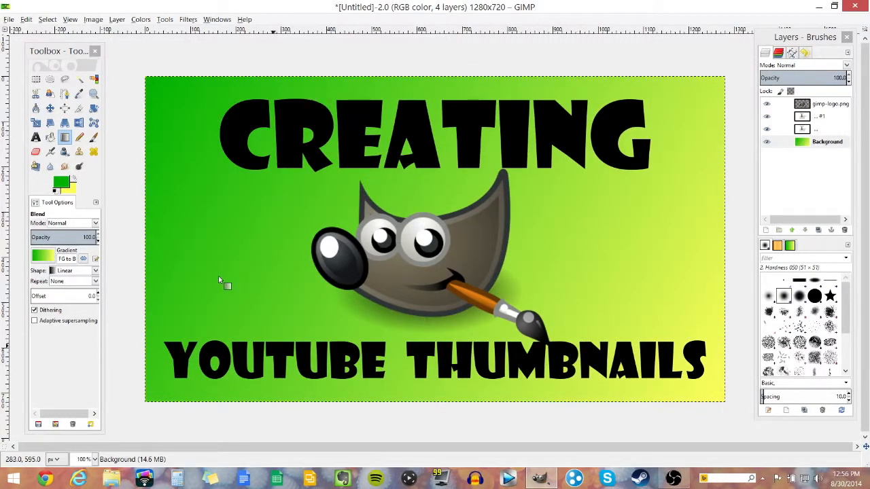
pyautogui.hotkey('ctrl', 'z')
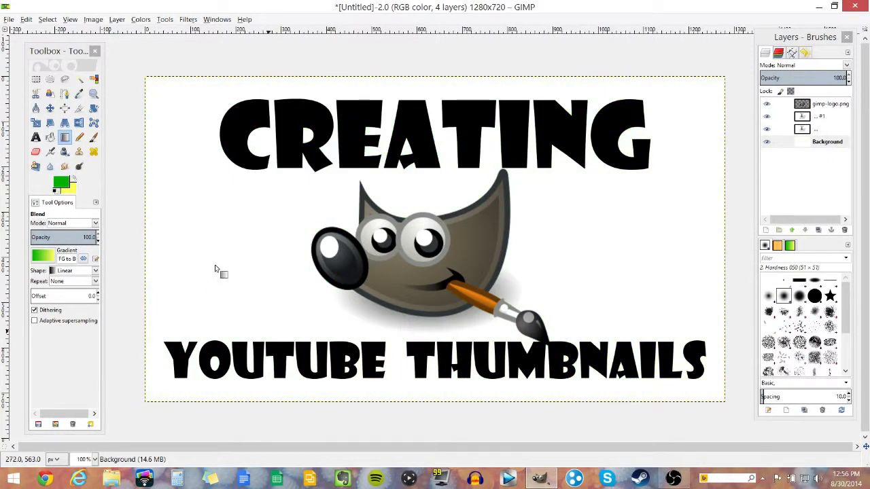
# - Test short and long green-to-yellow gradients in a mostly horizontal direction on the background, undoing each one
pyautogui.moveTo(232, 245); pyautogui.dragTo(271, 235)
pyautogui.hotkey('ctrl', 'z')
pyautogui.moveTo(267, 236)
pyautogui.mouseDown()
pyautogui.moveTo(650, 236)
pyautogui.moveTo(292, 282)
pyautogui.moveTo(417, 238)
pyautogui.moveTo(319, 272)
pyautogui.moveTo(531, 307)
pyautogui.moveTo(476, 339)
pyautogui.moveTo(652, 237)
pyautogui.mouseUp()
pyautogui.hotkey('ctrl', 'z')
pyautogui.moveTo(249, 246); pyautogui.dragTo(269, 246)
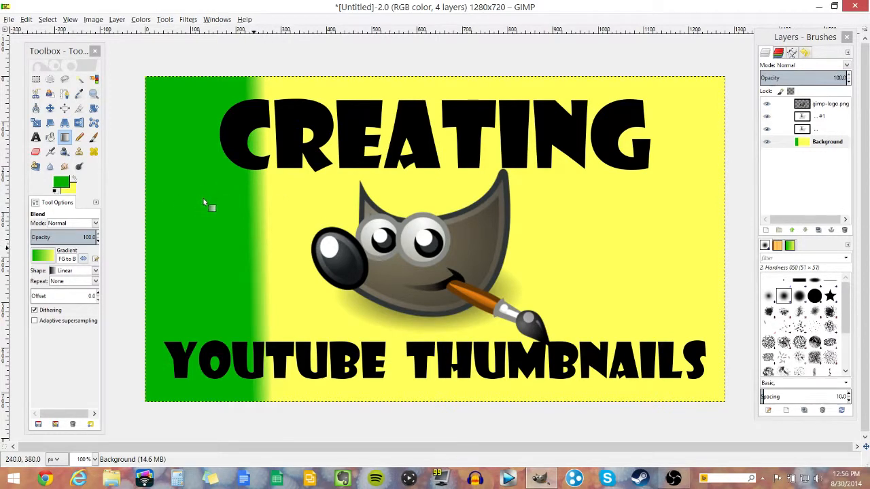
pyautogui.hotkey('ctrl', 'z')
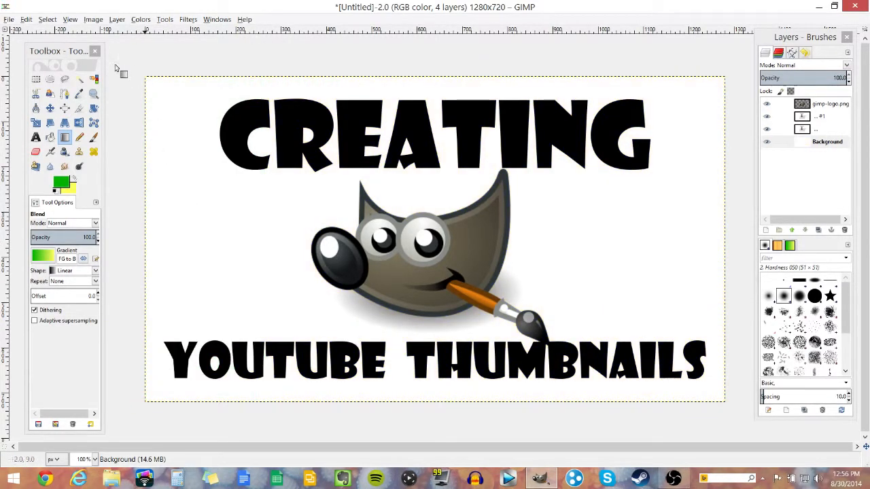
pyautogui.moveTo(185, 121); pyautogui.dragTo(685, 130)
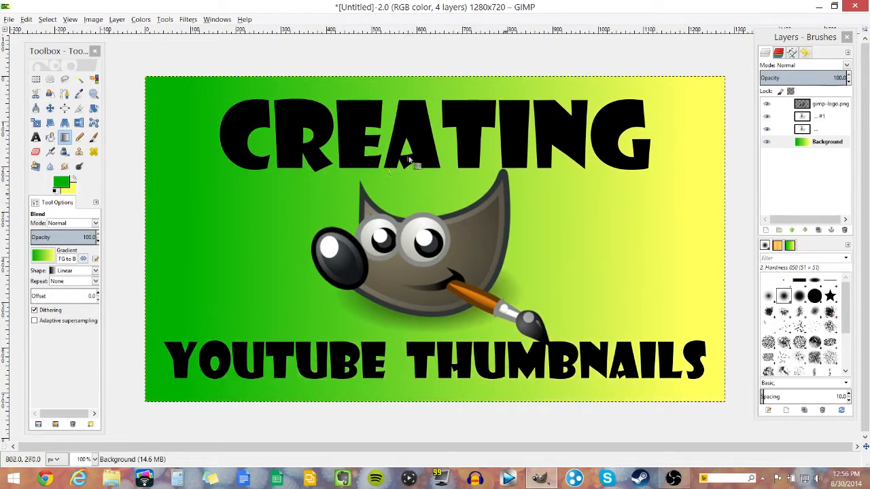
pyautogui.hotkey('ctrl', 'z')
pyautogui.moveTo(299, 225); pyautogui.dragTo(316, 225)
pyautogui.hotkey('ctrl', 'z')
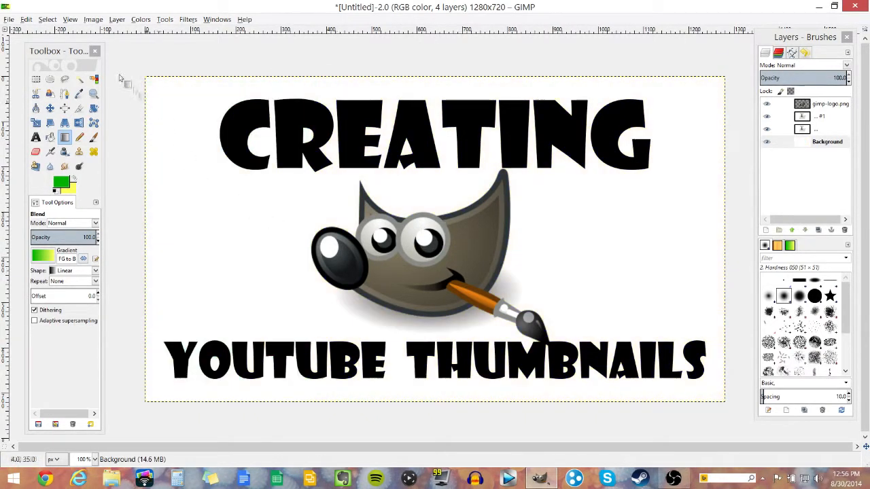
# - Blend the background layer from green at the canvas's upper-left corner to yellow at its lower-right corner
pyautogui.moveTo(145, 77); pyautogui.dragTo(723, 403)
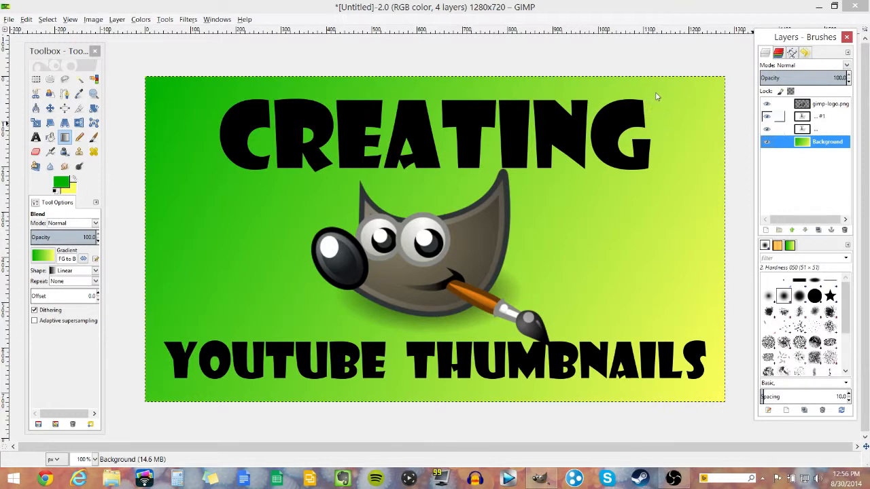
# - Select the letter shapes of the CREATING text layer with Alpha to Selection
pyautogui.click(820, 116)
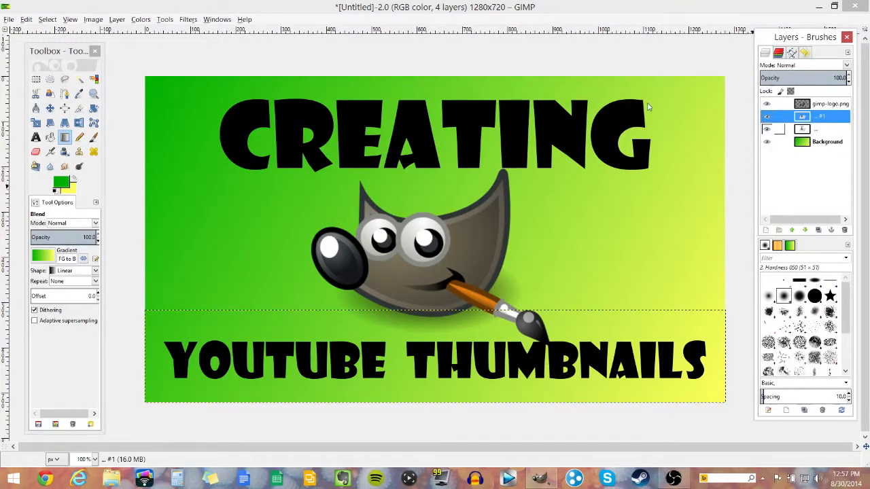
pyautogui.click(809, 129)
pyautogui.rightClick(809, 129)
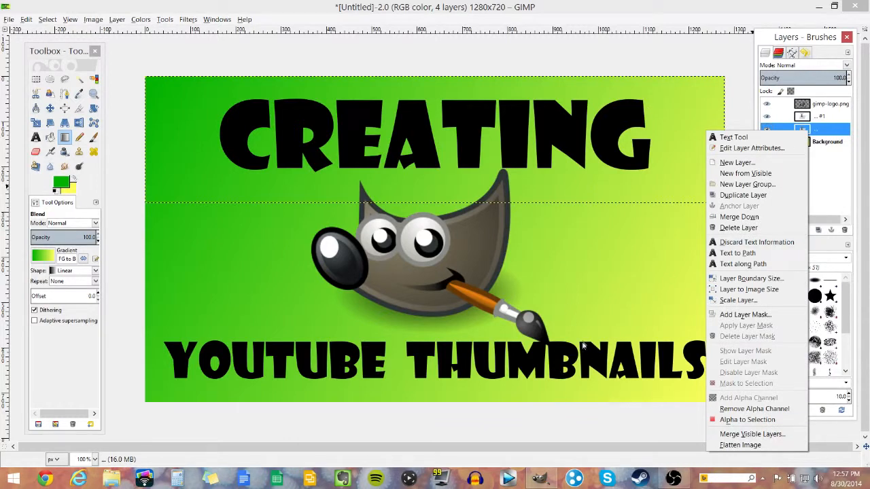
pyautogui.press('Return')
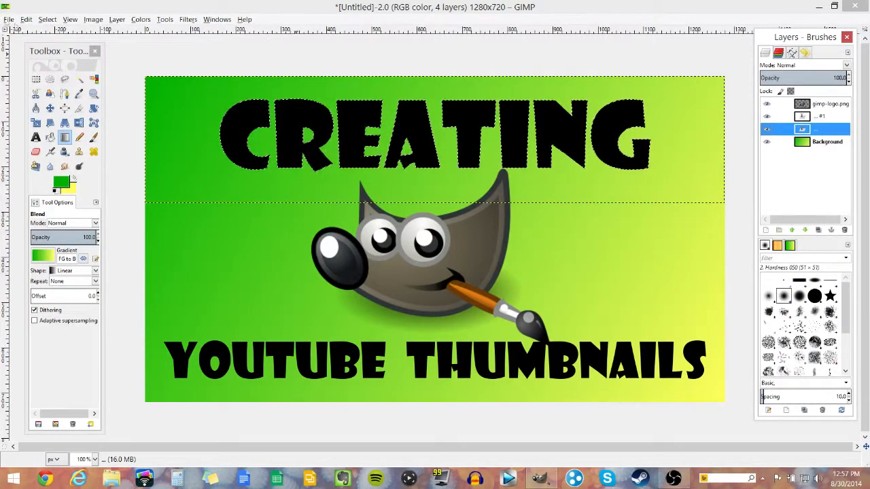
# - Set the foreground colour to purple 942d94 and fill the selected CREATING letters with it
pyautogui.click(26, 19)
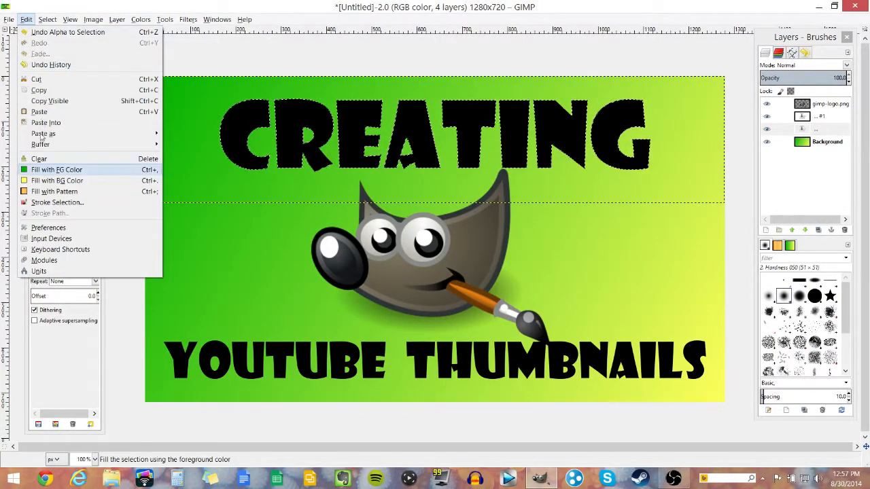
pyautogui.click(63, 4)
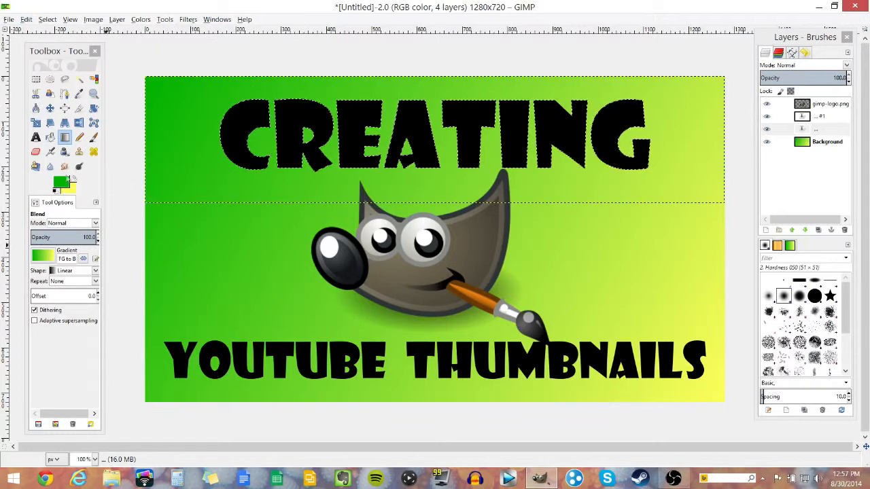
pyautogui.click(63, 180)
pyautogui.click(65, 212)
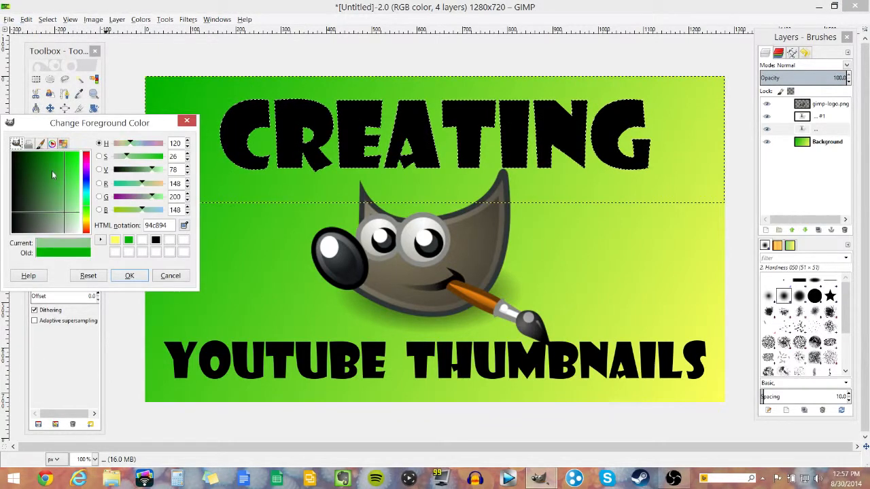
pyautogui.moveTo(151, 197); pyautogui.dragTo(123, 197)
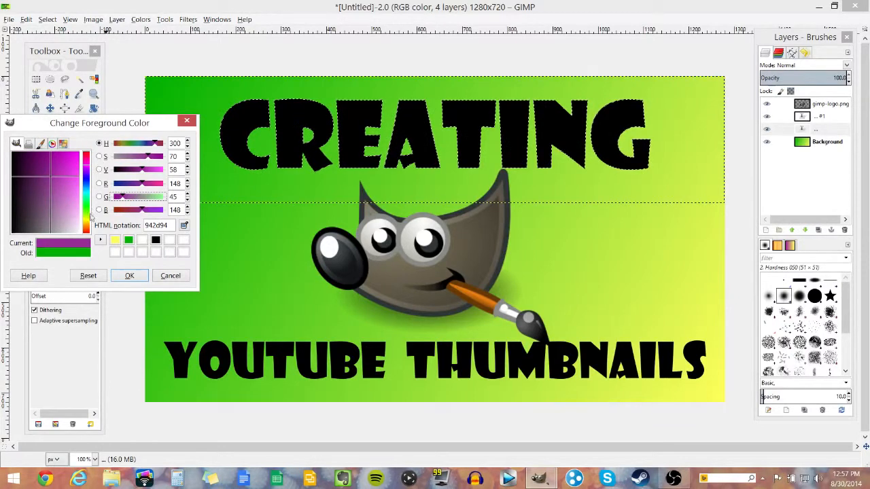
pyautogui.click(129, 275)
pyautogui.click(25, 20)
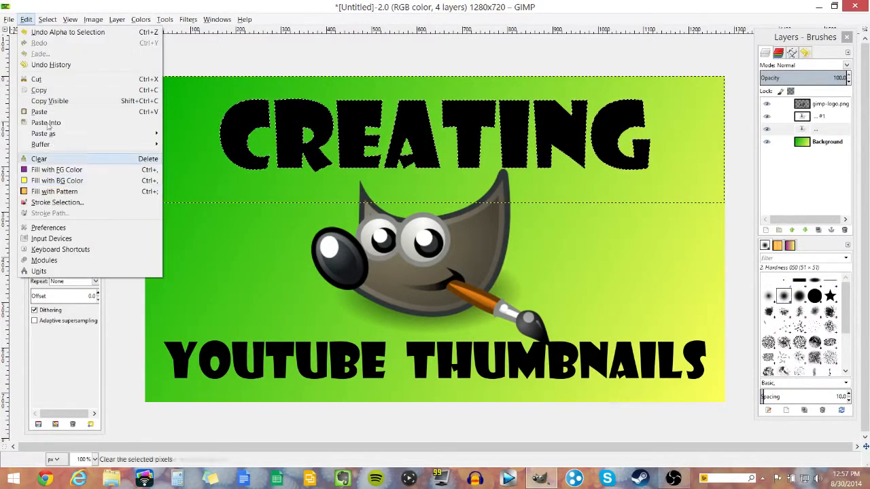
pyautogui.click(44, 168)
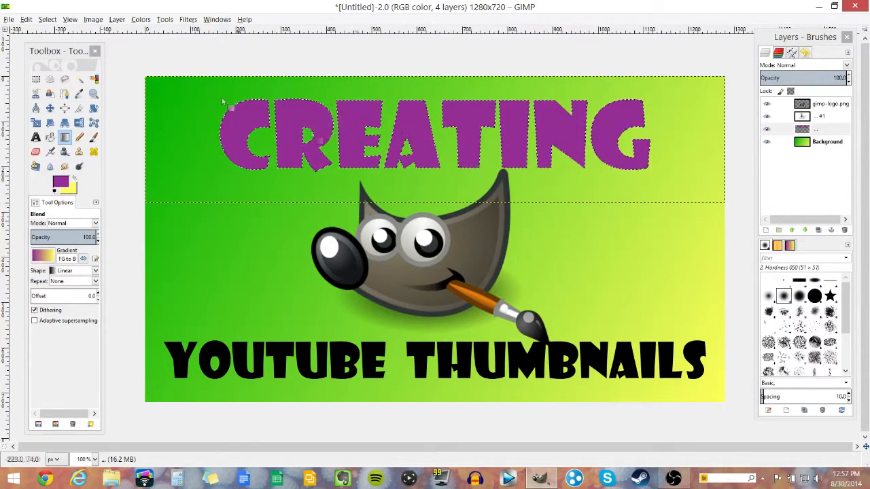
# - Grow the selection around the CREATING letters by 10 px and feather it by 20 px
pyautogui.click(47, 19)
pyautogui.click(59, 144)
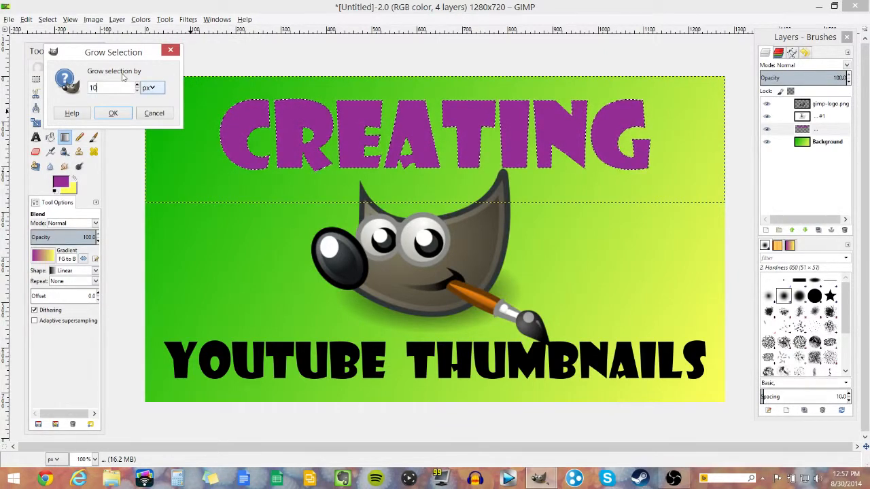
pyautogui.click(112, 113)
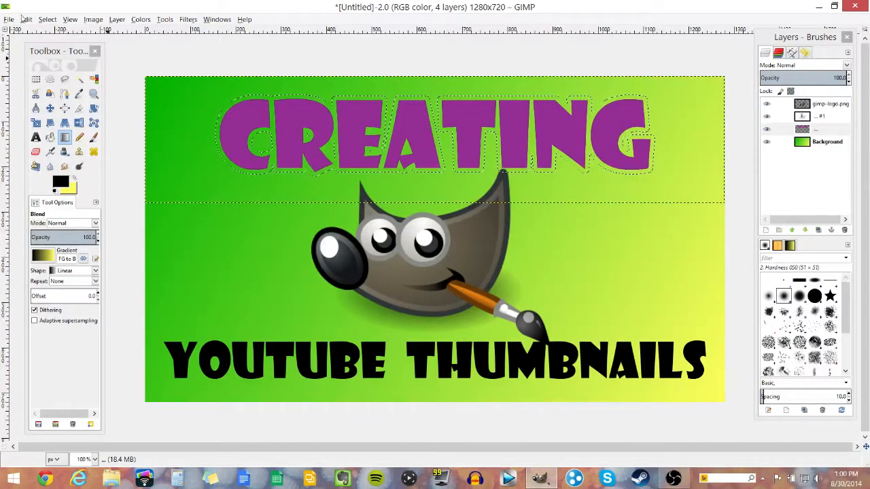
pyautogui.click(46, 19)
pyautogui.click(61, 111)
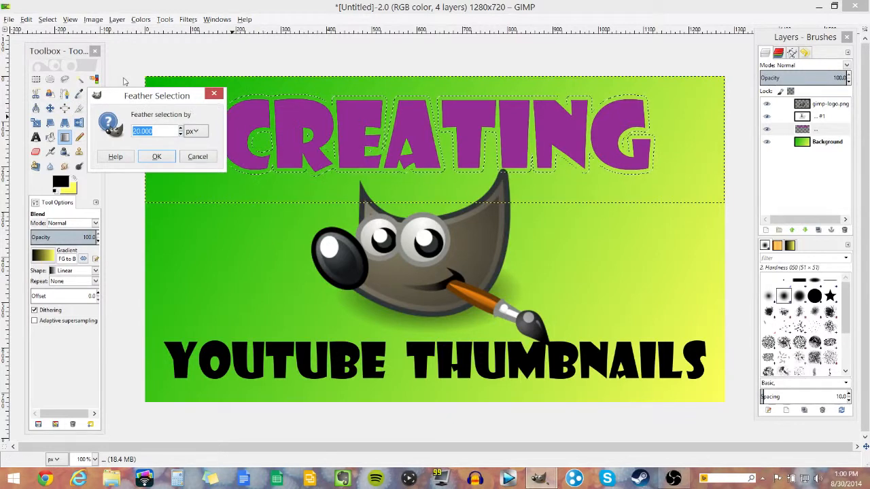
pyautogui.moveTo(126, 93); pyautogui.dragTo(82, 74)
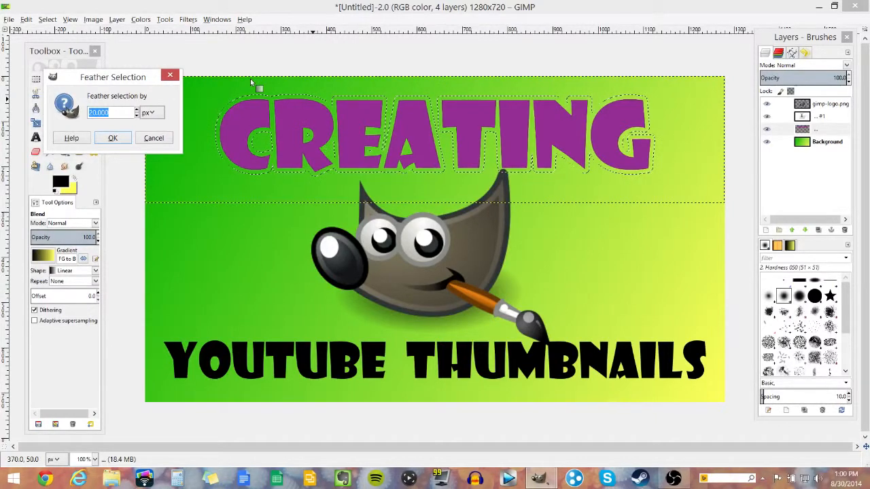
pyautogui.click(99, 113)
pyautogui.press('Return')
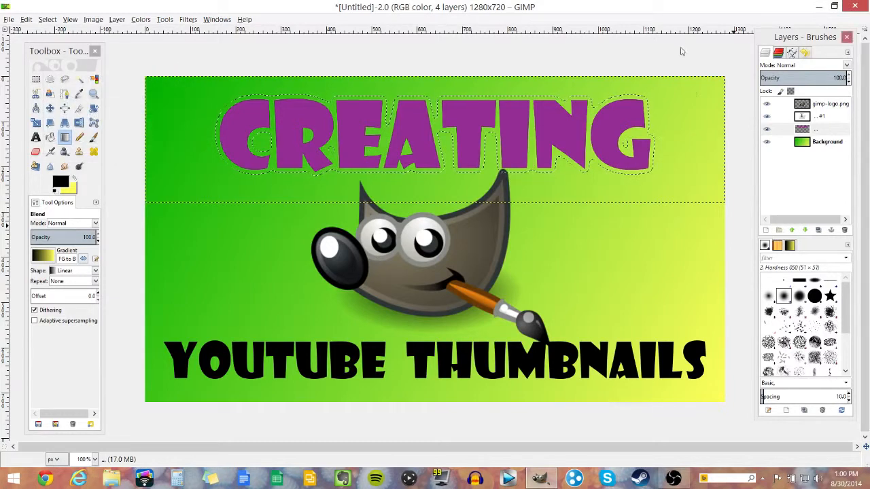
# - Duplicate the purple CREATING layer and make the lower copy the active layer
pyautogui.click(23, 21)
pyautogui.click(91, 5)
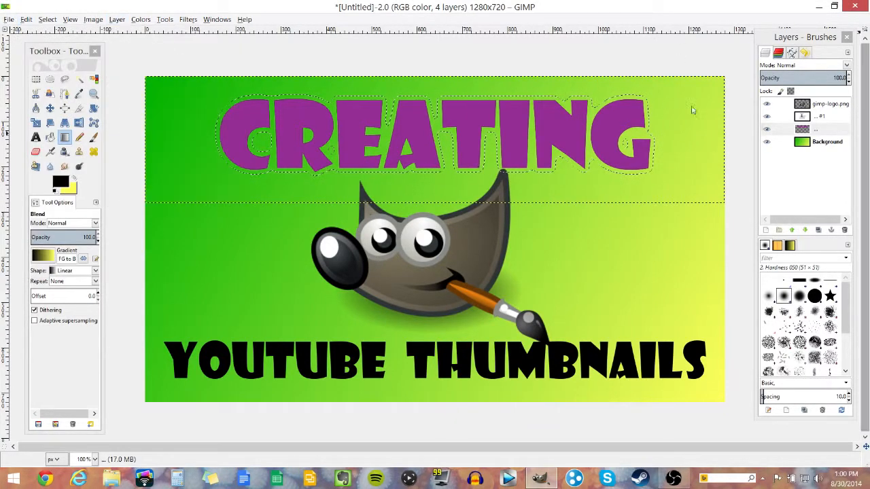
pyautogui.click(802, 129)
pyautogui.hotkey('ctrl', 'shift', 'd')
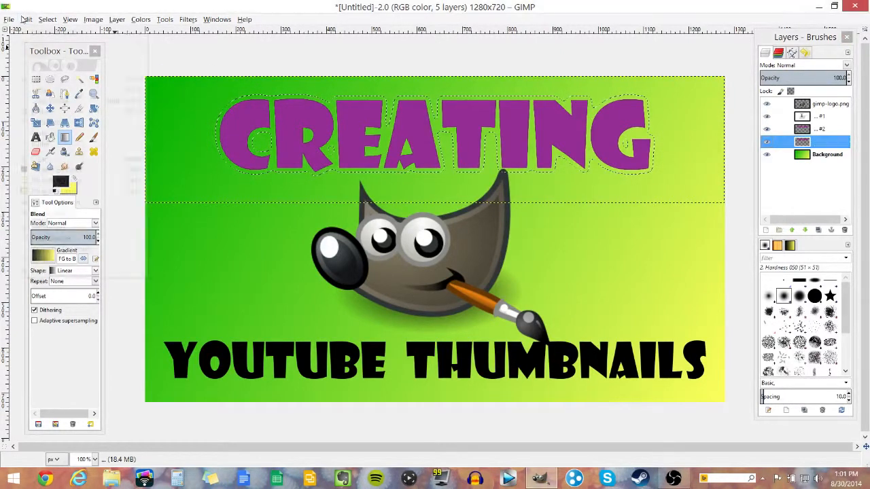
# - Fill the feathered selection on the lower CREATING layer with the black foreground colour and deselect everything
pyautogui.click(26, 19)
pyautogui.click(35, 169)
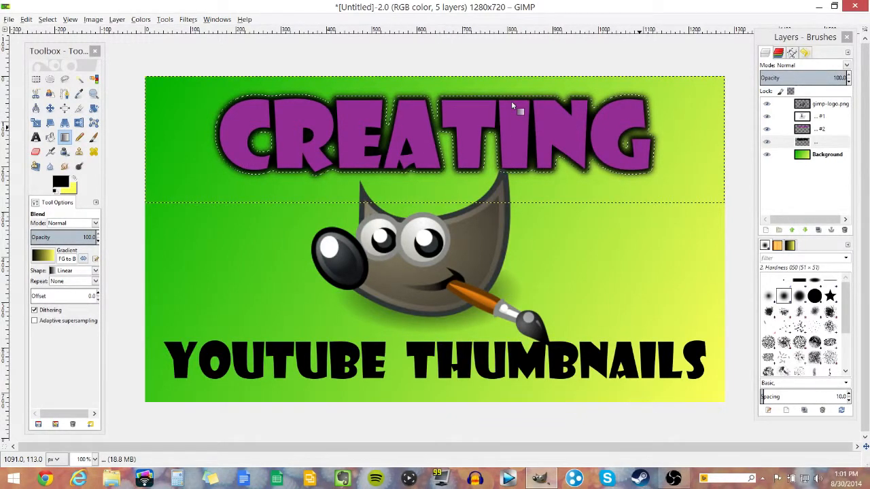
pyautogui.click(46, 19)
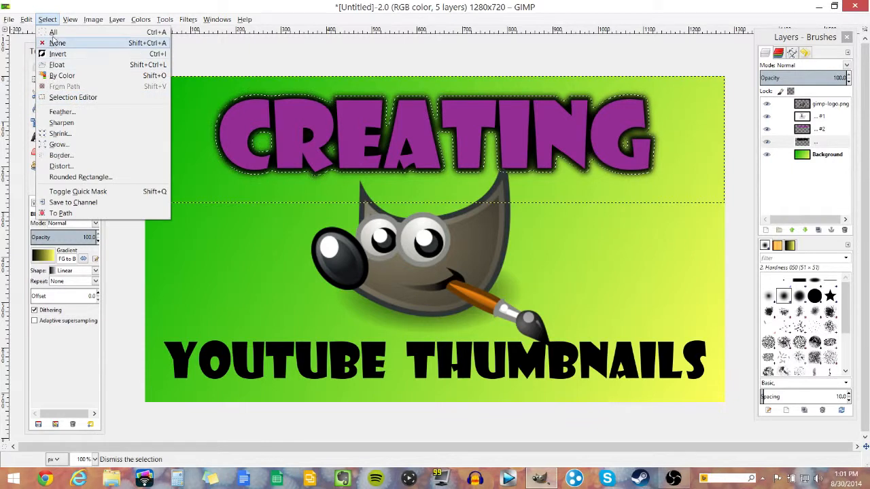
pyautogui.click(54, 42)
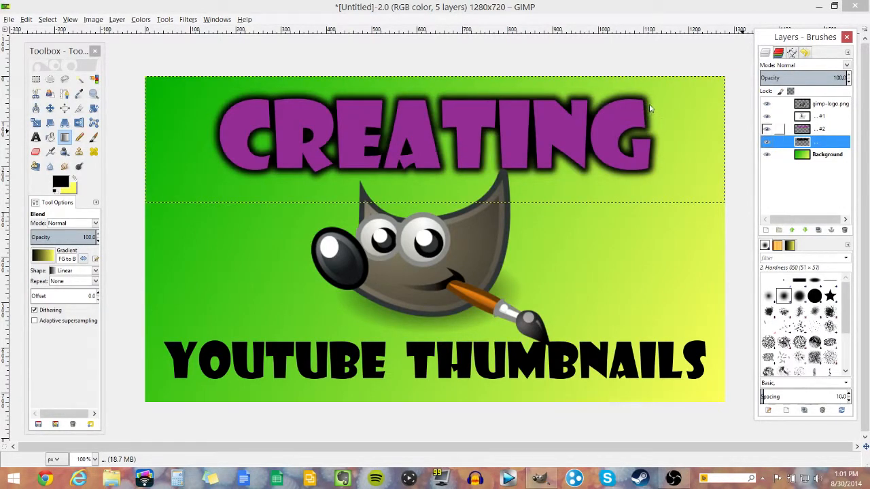
# - Merge the upper purple CREATING layer down onto its black shadow layer
pyautogui.click(812, 129)
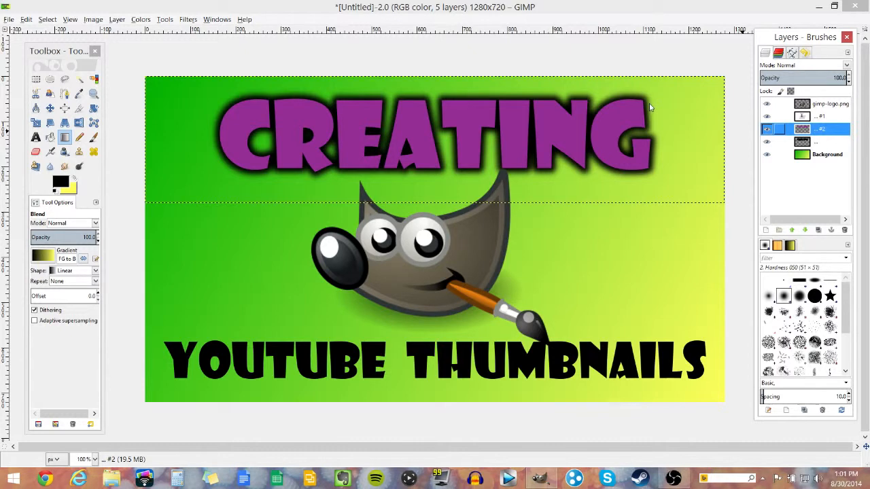
pyautogui.rightClick(812, 129)
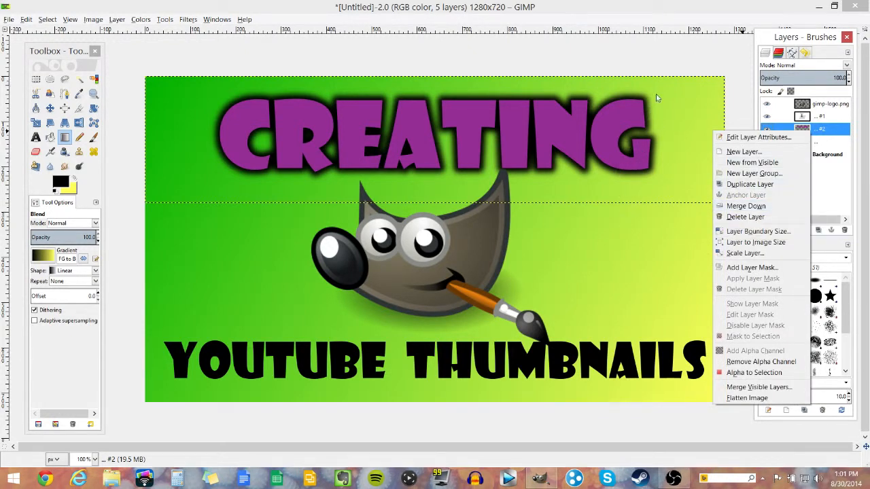
pyautogui.click(745, 206)
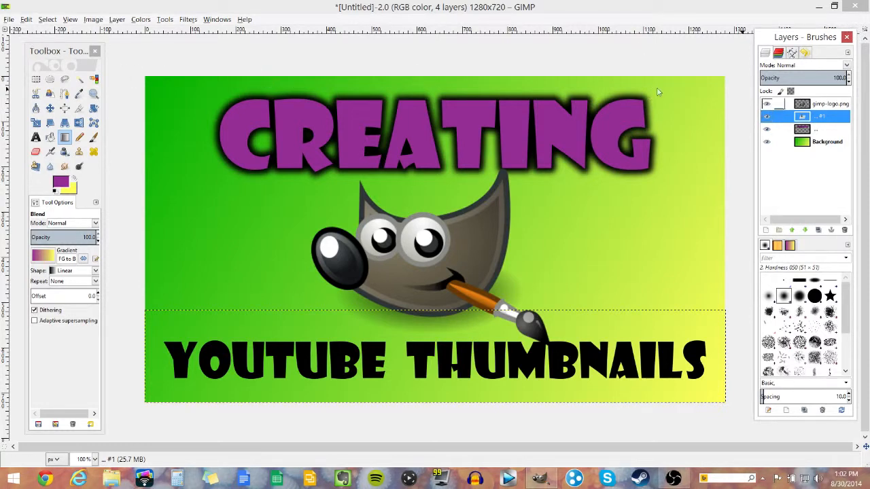
# - Select the YOUTUBE THUMBNAILS letter shapes with Alpha to Selection and fill them with the purple foreground colour
pyautogui.rightClick(819, 117)
pyautogui.click(758, 404)
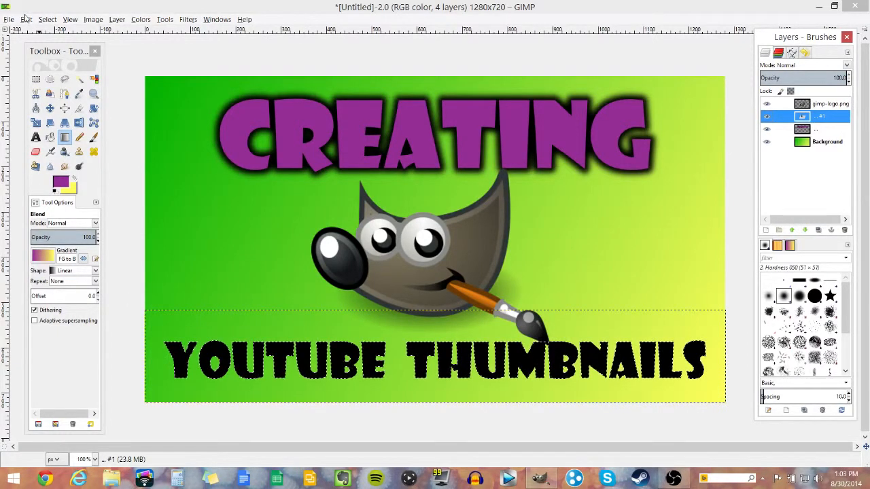
pyautogui.click(26, 19)
pyautogui.click(34, 170)
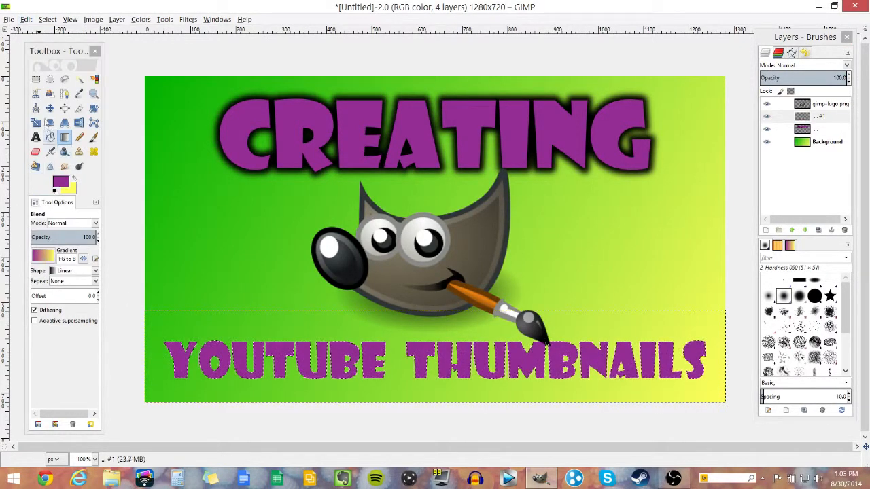
# - Grow the YOUTUBE THUMBNAILS letter selection by 5 px and feather it by 10 px
pyautogui.click(47, 19)
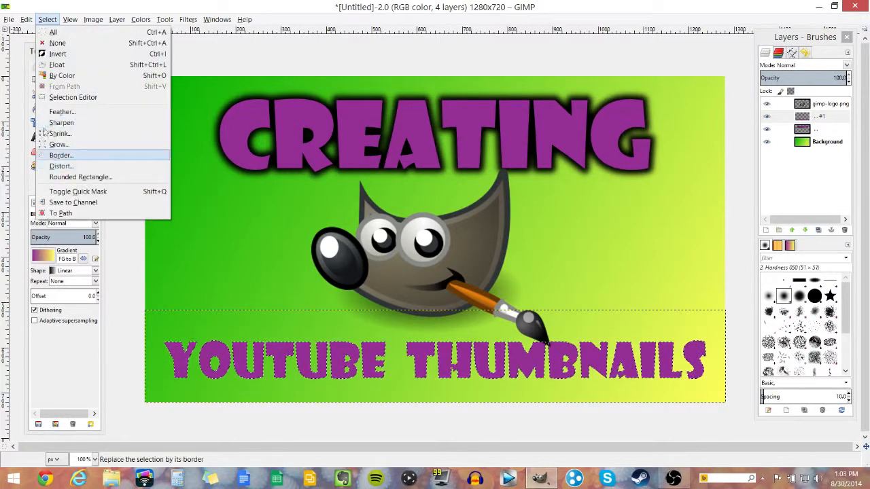
pyautogui.click(31, 140)
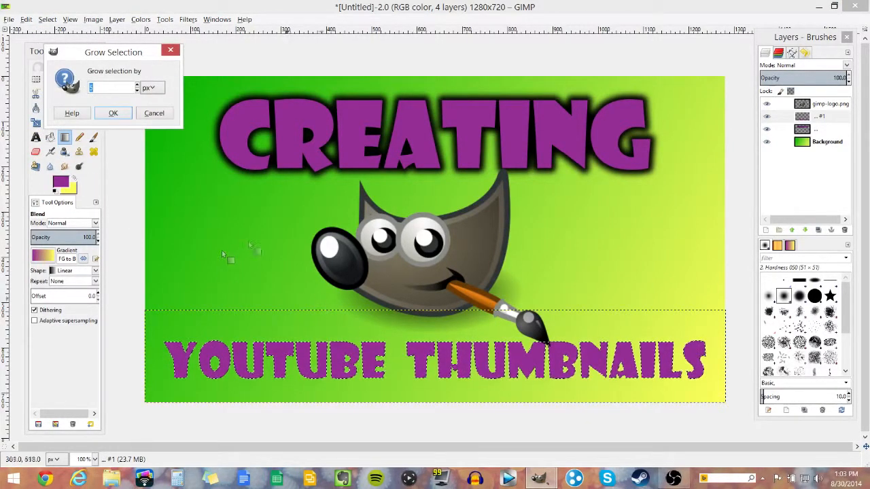
pyautogui.click(108, 113)
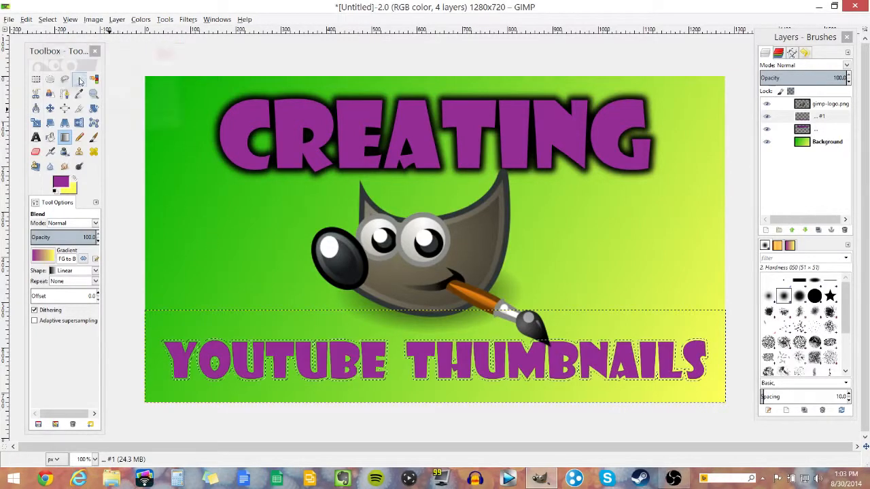
pyautogui.click(46, 19)
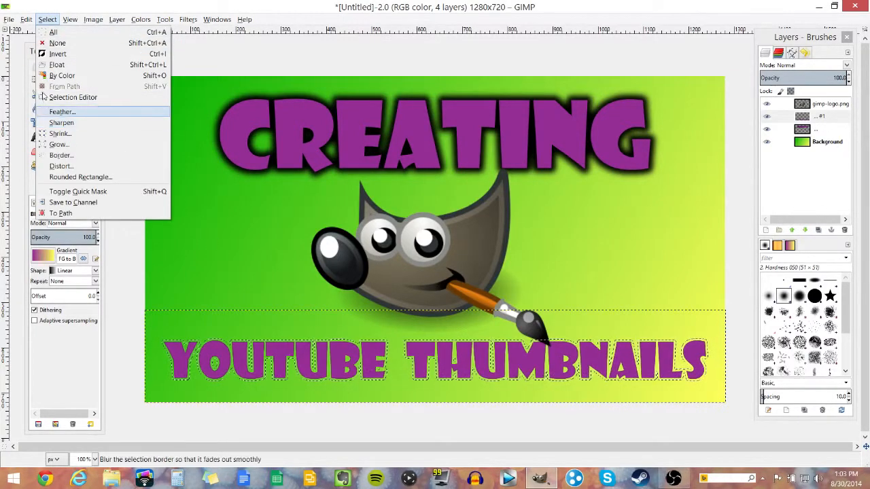
pyautogui.click(61, 111)
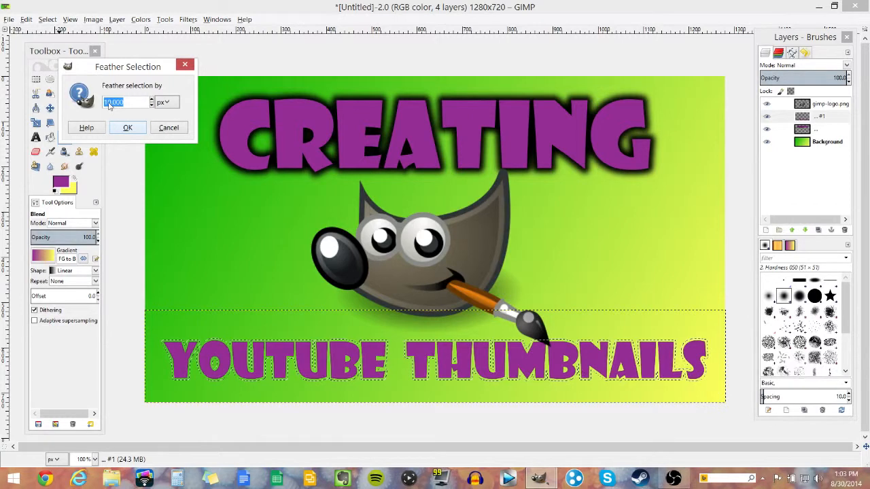
pyautogui.click(127, 127)
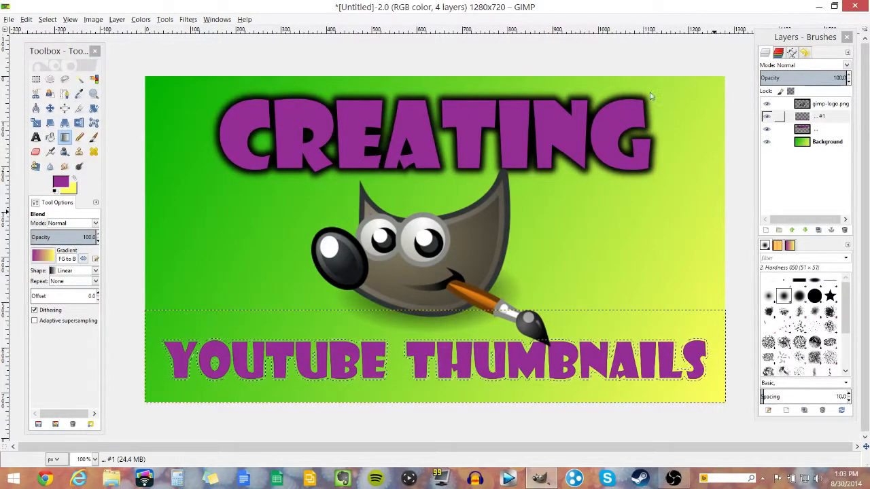
# - Duplicate the purple YOUTUBE THUMBNAILS layer and make the lower copy the active layer
pyautogui.hotkey('shift', 'ctrl', 'd')
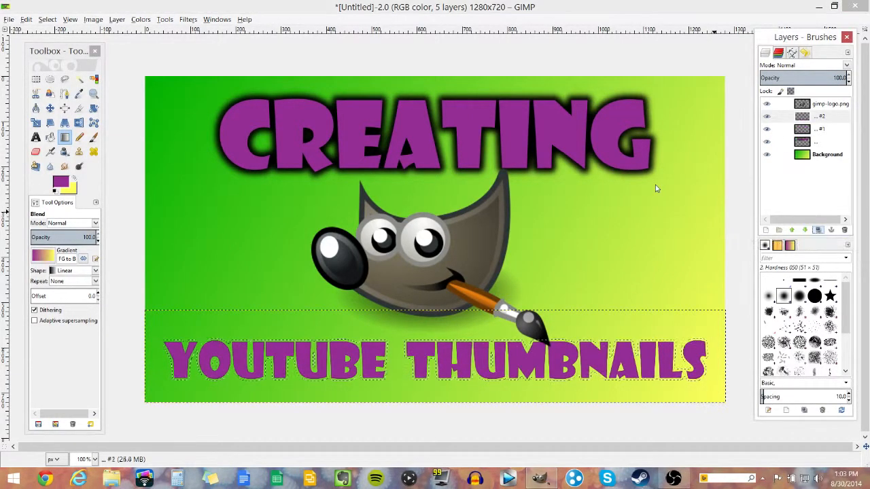
pyautogui.press('pagedown')
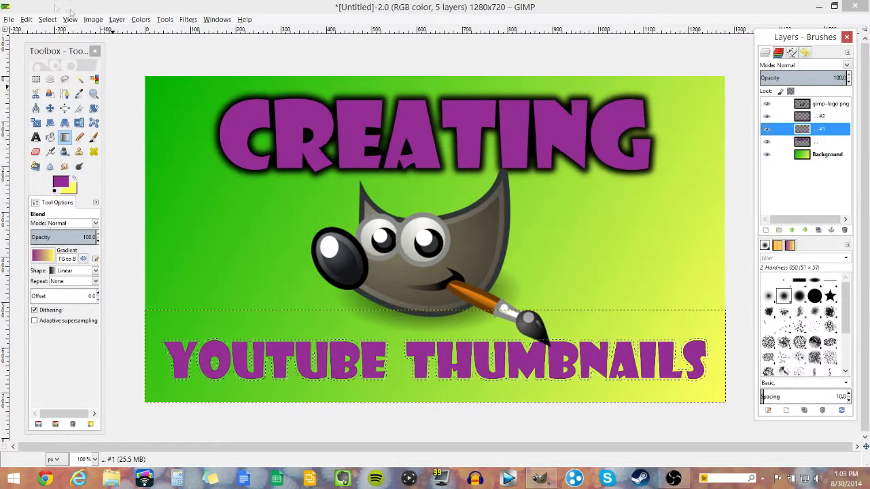
pyautogui.click(26, 19)
pyautogui.click(26, 19)
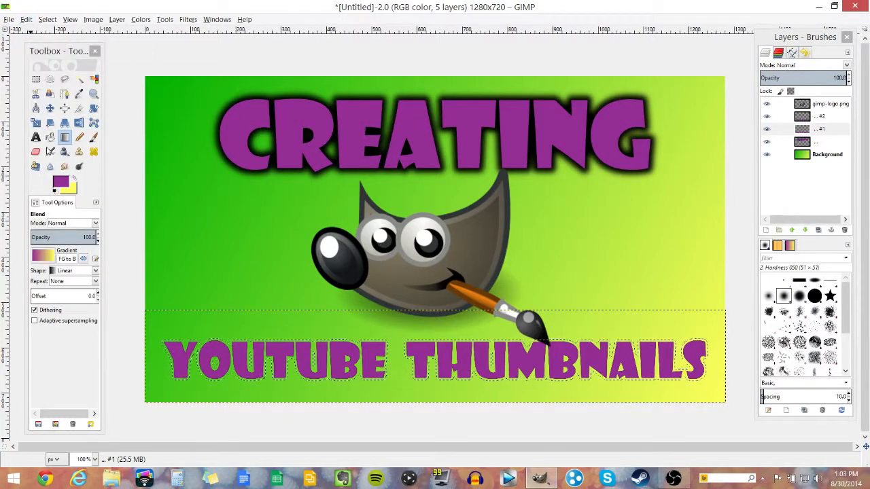
# - Fill the feathered selection on the lower YOUTUBE THUMBNAILS layer with a black foreground colour and deselect everything
pyautogui.click(61, 181)
pyautogui.click(126, 241)
pyautogui.click(129, 276)
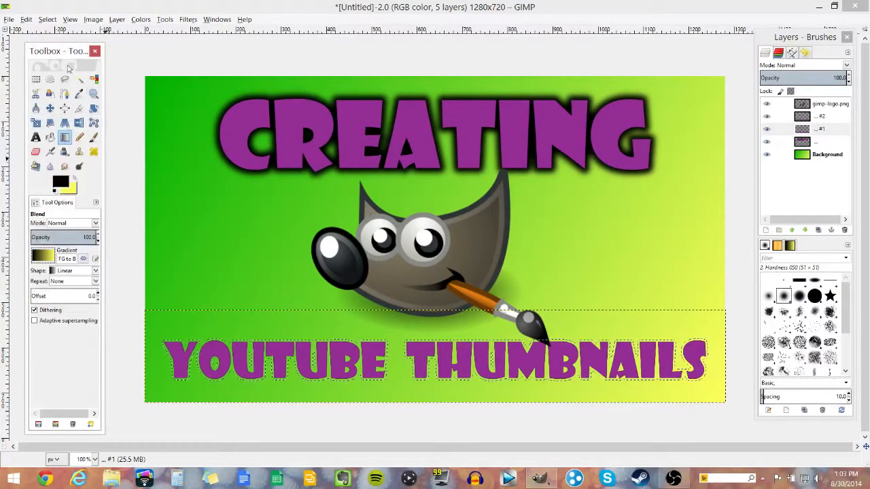
pyautogui.click(25, 19)
pyautogui.click(41, 170)
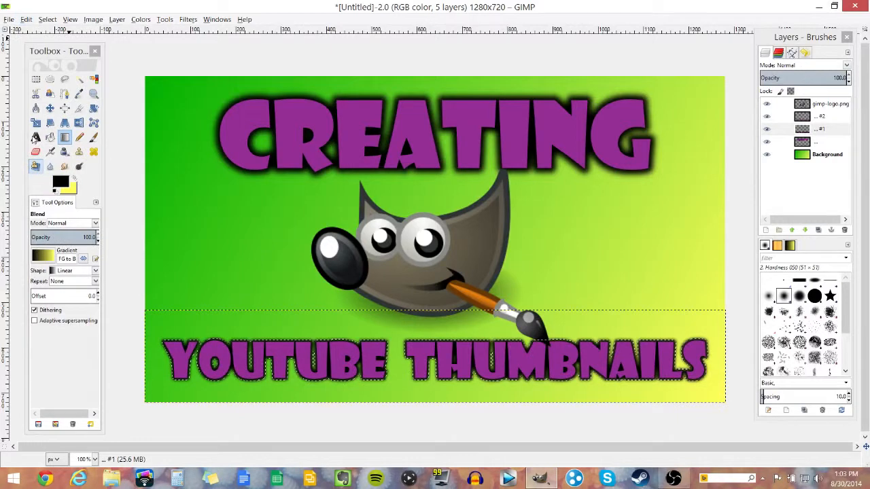
pyautogui.click(46, 19)
pyautogui.click(57, 39)
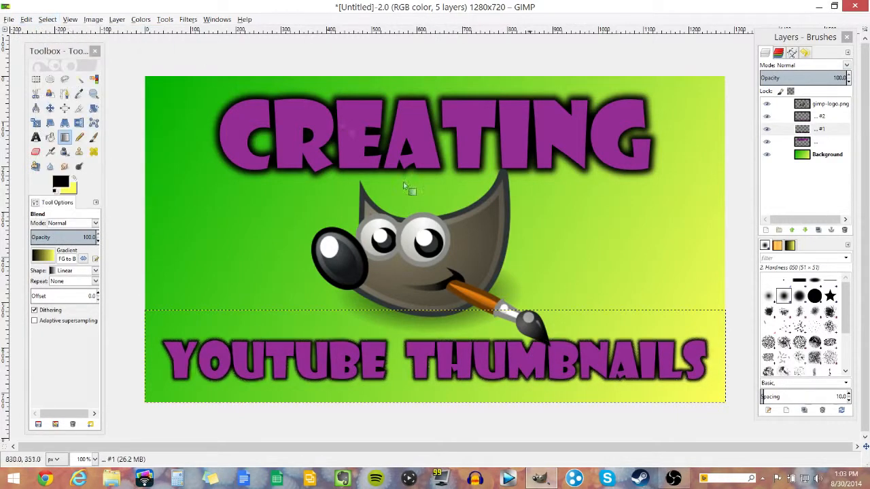
# - Scale the gimp-logo.png layer up slightly and move it back to the centre between the two text lines
pyautogui.click(823, 155)
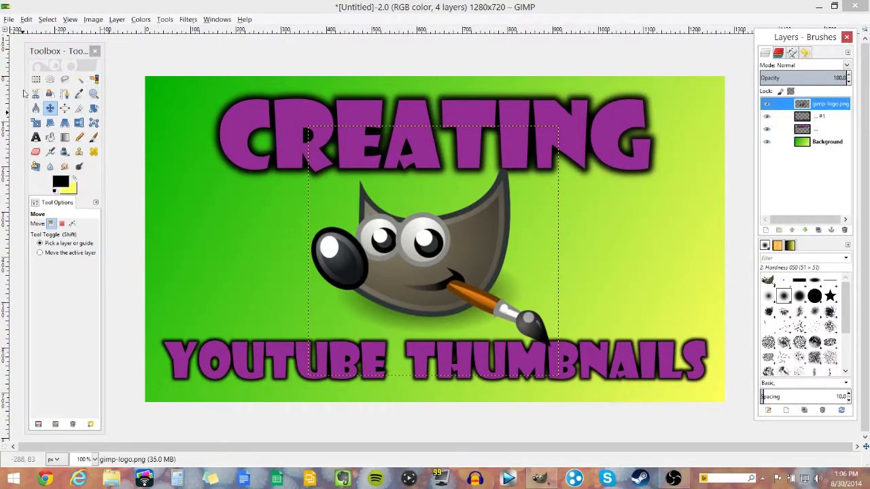
pyautogui.click(35, 122)
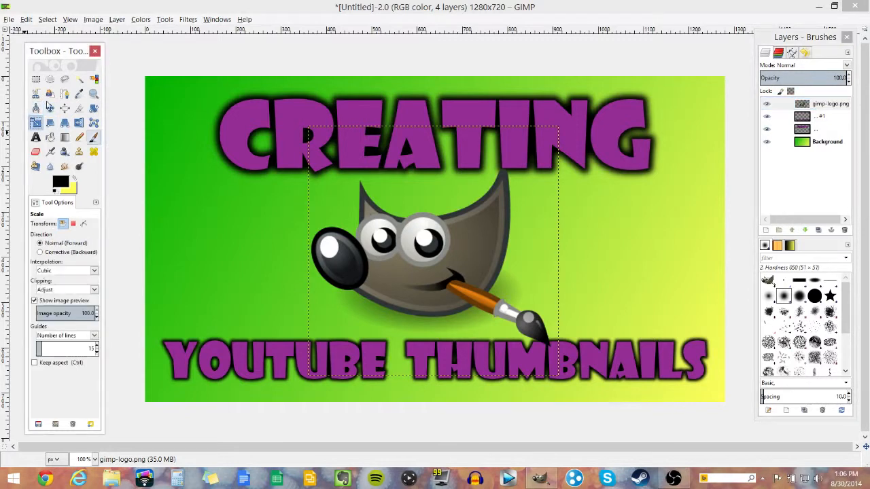
pyautogui.click(348, 228)
pyautogui.moveTo(250, 103); pyautogui.dragTo(223, 73)
pyautogui.click(692, 220)
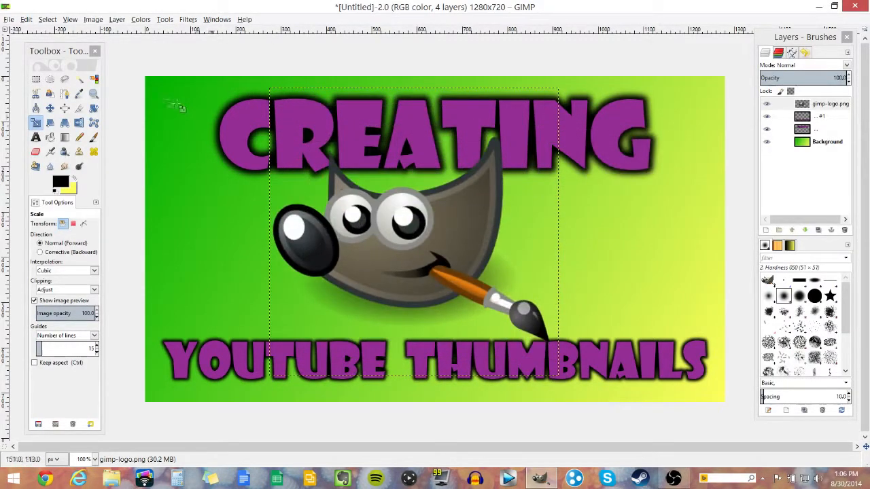
pyautogui.click(50, 108)
pyautogui.moveTo(346, 208); pyautogui.dragTo(362, 224)
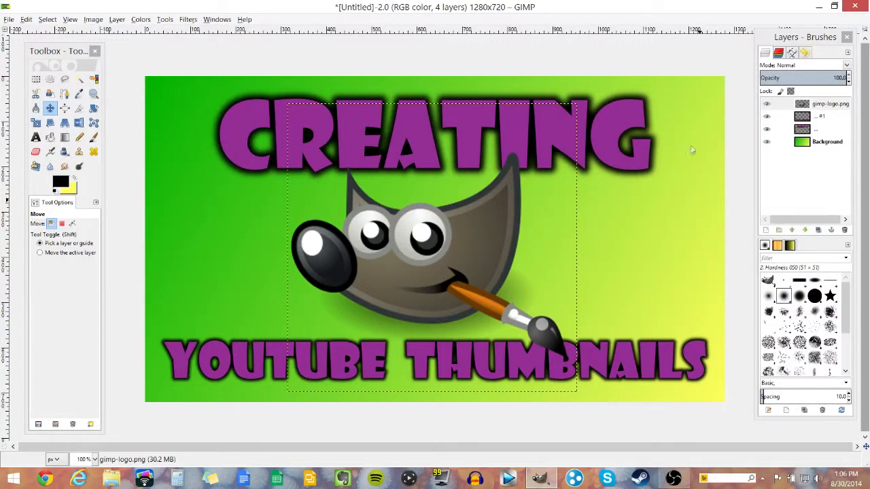
# - Select the enlarged GIMP logo's shape with Alpha to Selection and grow the selection by 5 px
pyautogui.press('a')
pyautogui.rightClick(810, 104)
pyautogui.click(750, 345)
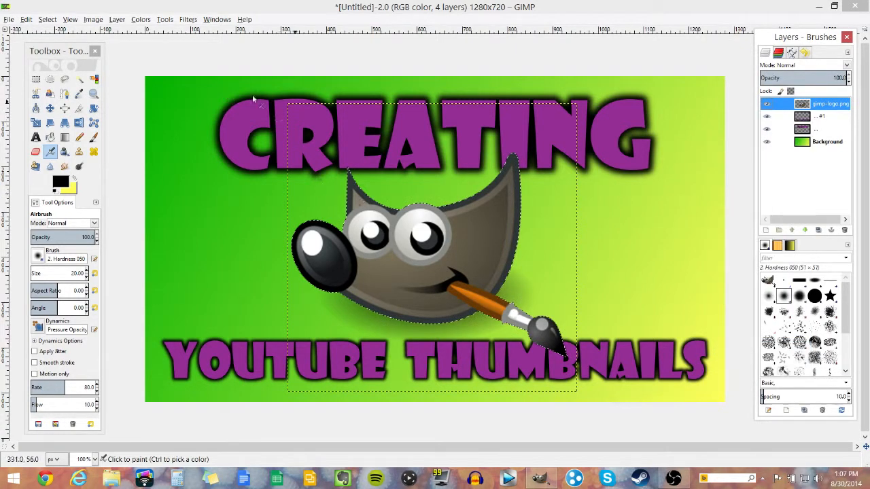
pyautogui.click(47, 20)
pyautogui.click(59, 144)
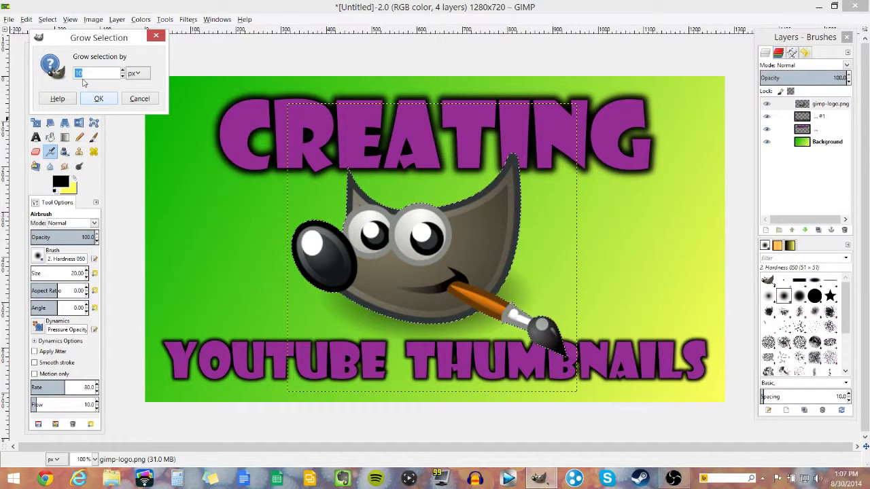
pyautogui.write('5')
pyautogui.press('Return')
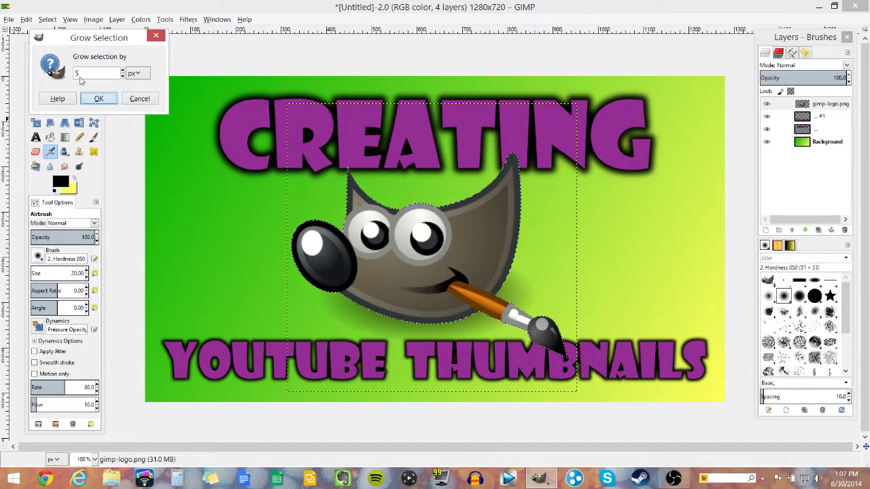
# - Feather the grown logo selection by 10 px
pyautogui.click(47, 19)
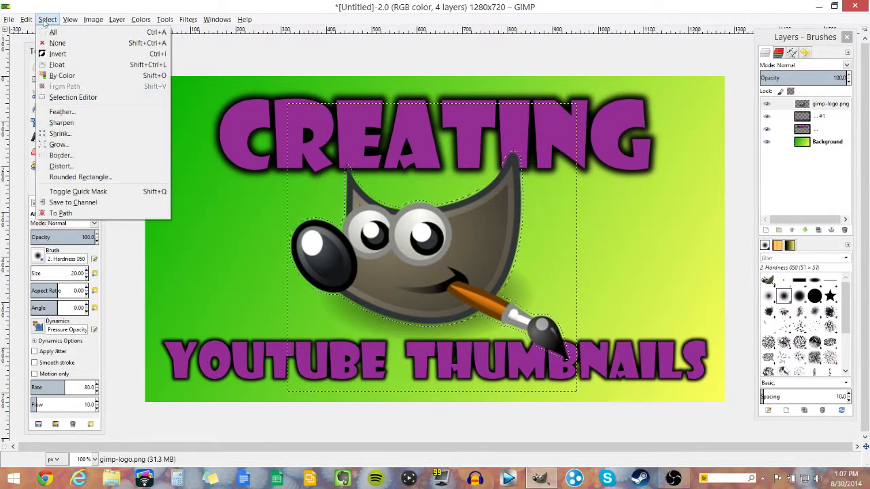
pyautogui.click(68, 111)
pyautogui.write('10')
pyautogui.press('Return')
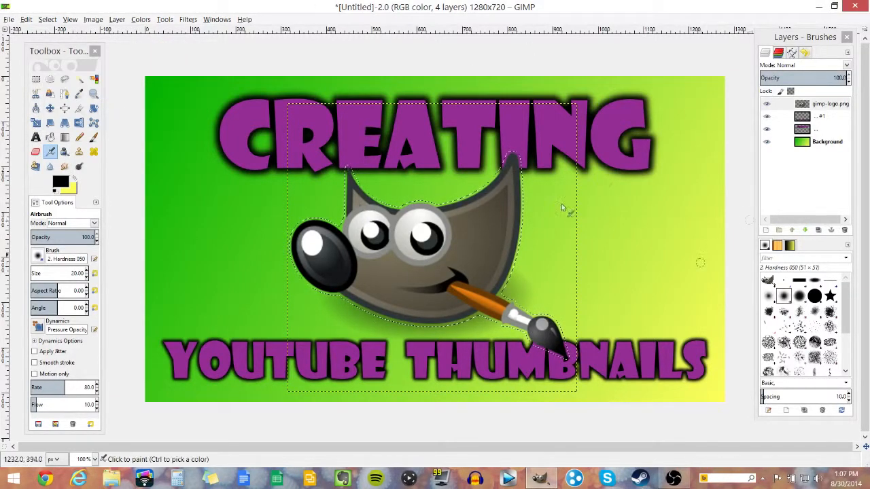
# - Duplicate the logo layer and fill the feathered selection on the lower copy with black, leaving nothing selected
pyautogui.hotkey('shift', 'ctrl', 'd')
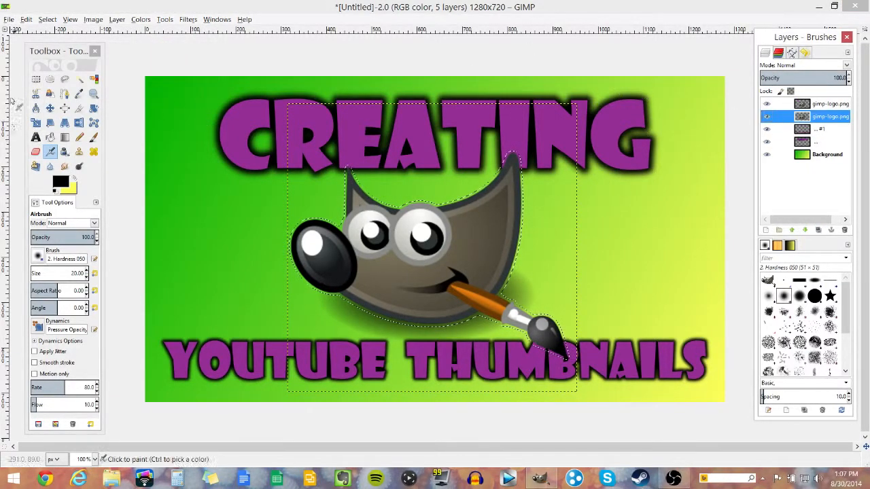
pyautogui.click(28, 20)
pyautogui.click(44, 169)
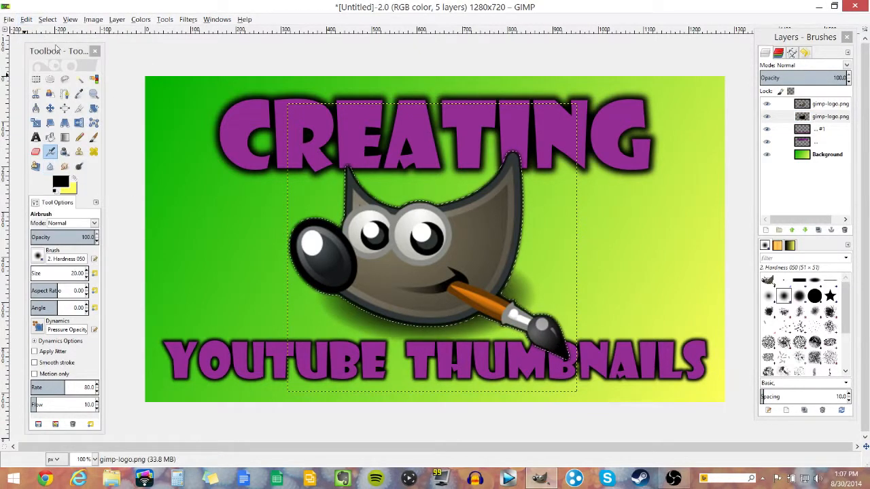
pyautogui.click(47, 19)
pyautogui.click(41, 39)
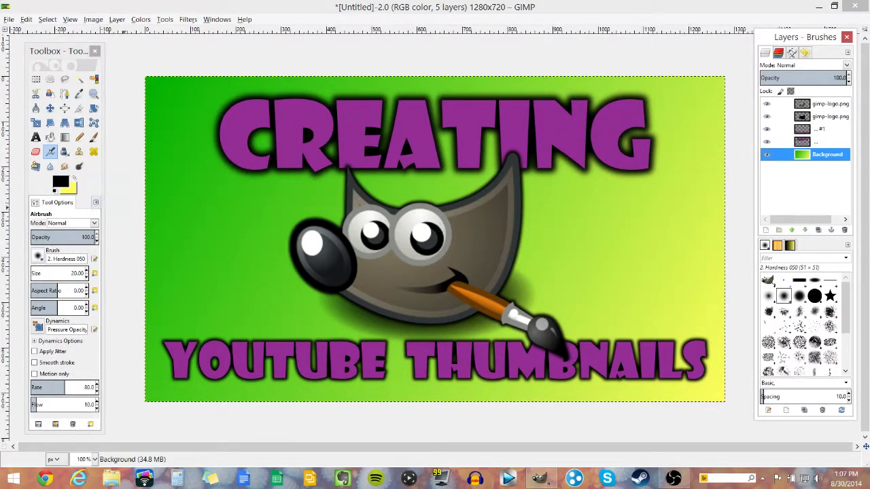
# - Set the foreground colour to pure blue (0000ff)
pyautogui.click(60, 182)
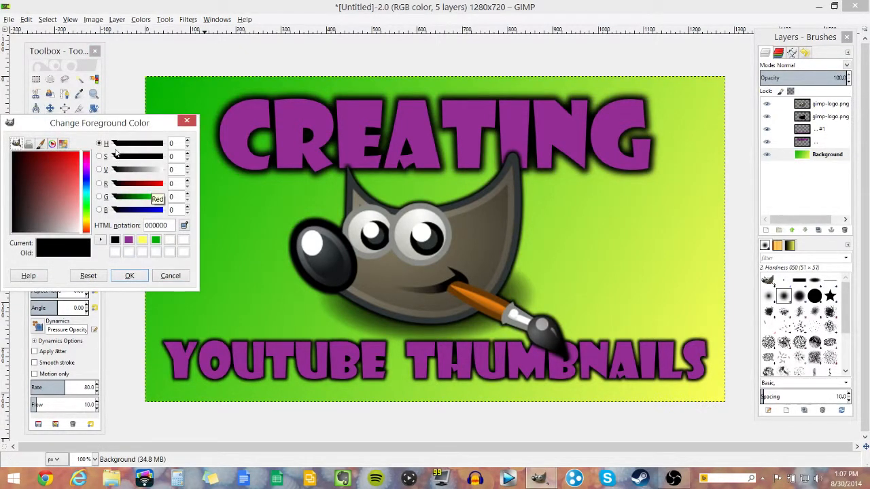
pyautogui.moveTo(118, 170); pyautogui.dragTo(139, 171)
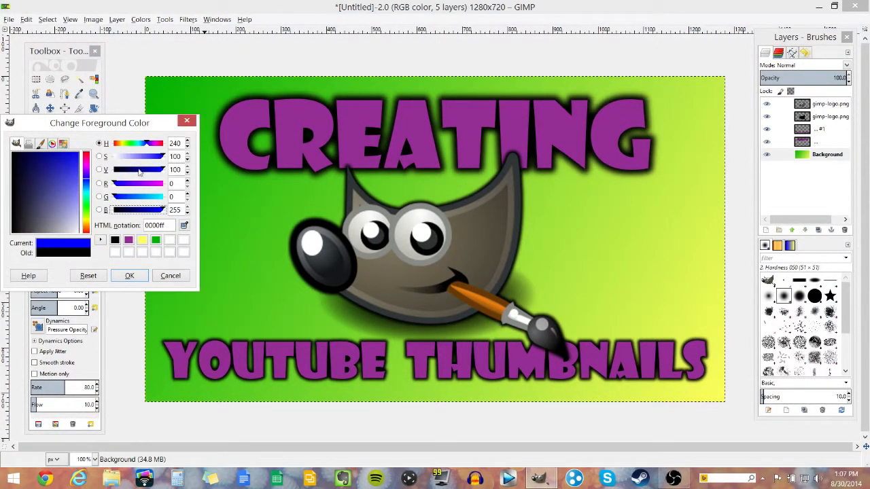
pyautogui.click(129, 275)
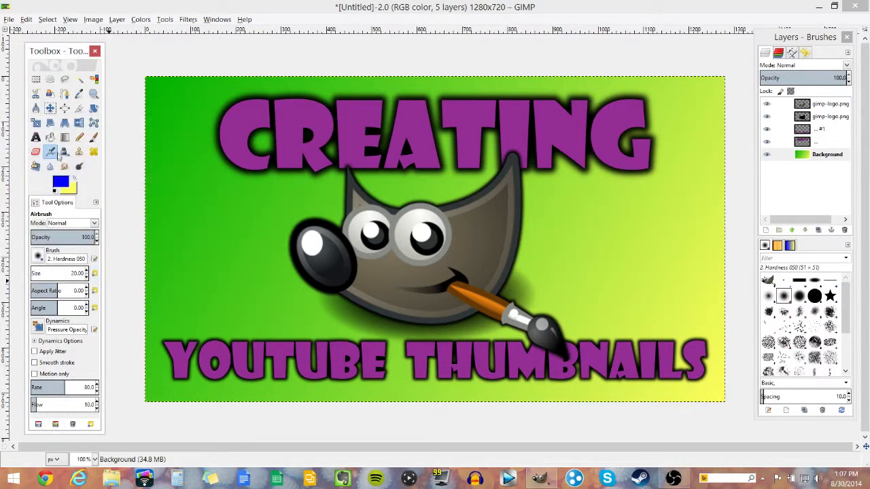
# - Set the background colour to light blue and blend a linear blue-to-light-blue gradient diagonally across the whole Background layer
pyautogui.click(72, 190)
pyautogui.click(115, 240)
pyautogui.click(86, 178)
pyautogui.click(129, 275)
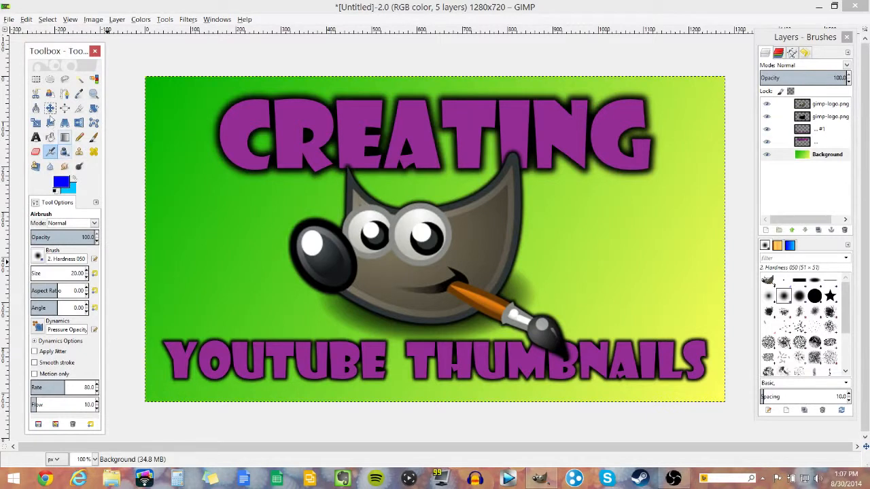
pyautogui.click(65, 137)
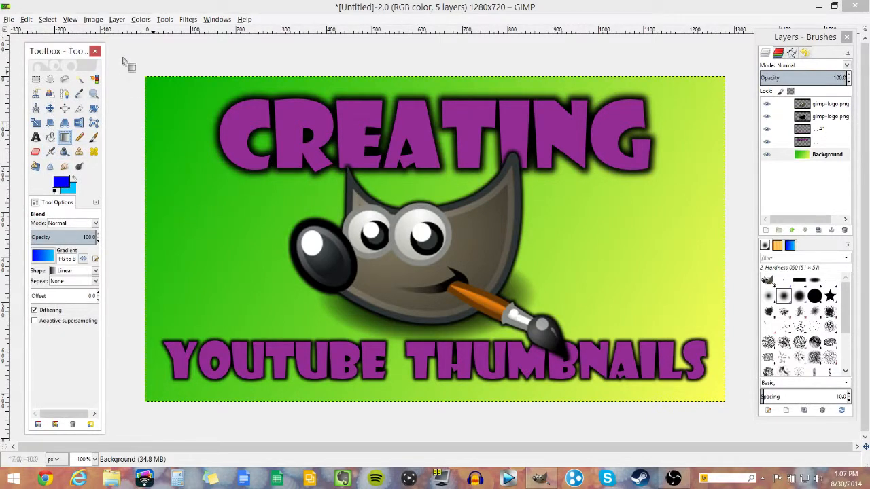
pyautogui.moveTo(145, 77); pyautogui.dragTo(724, 403)
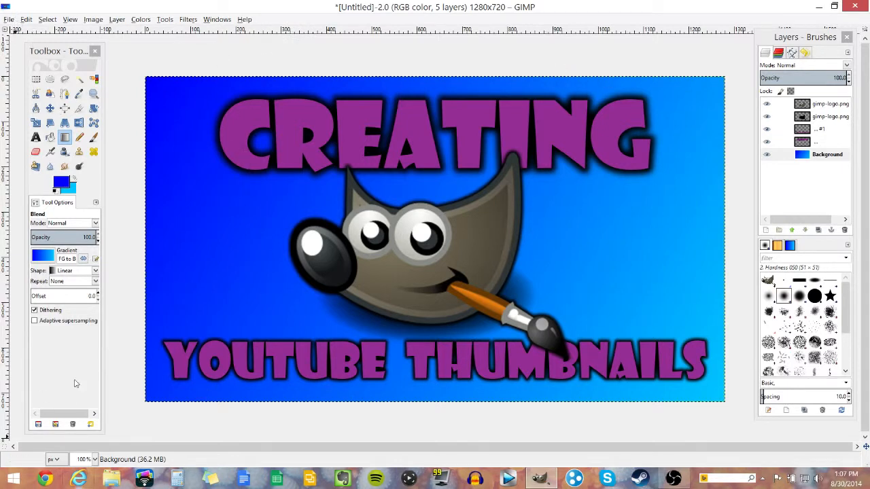
# - Switch to File Explorer, open Documents > Youtube > MrWARNINGhazard and add Mwh Logo.xcf to the GIMP image as a new layer
pyautogui.press('super+e')
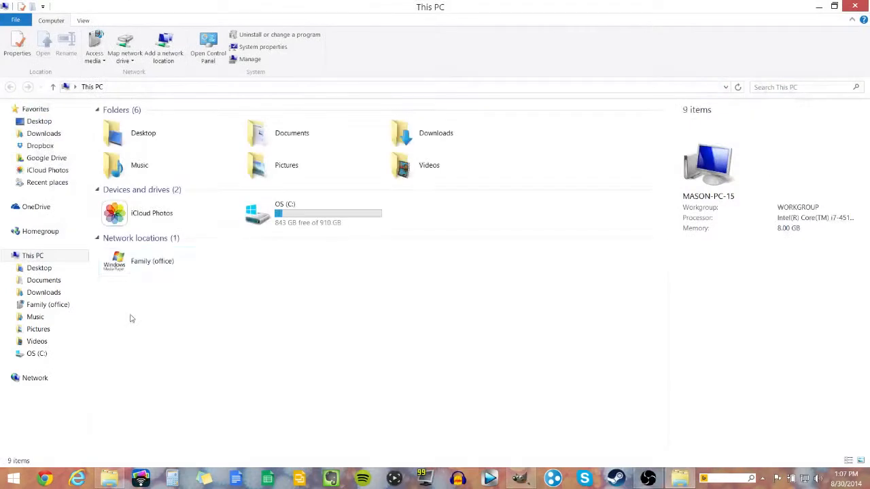
pyautogui.click(44, 280)
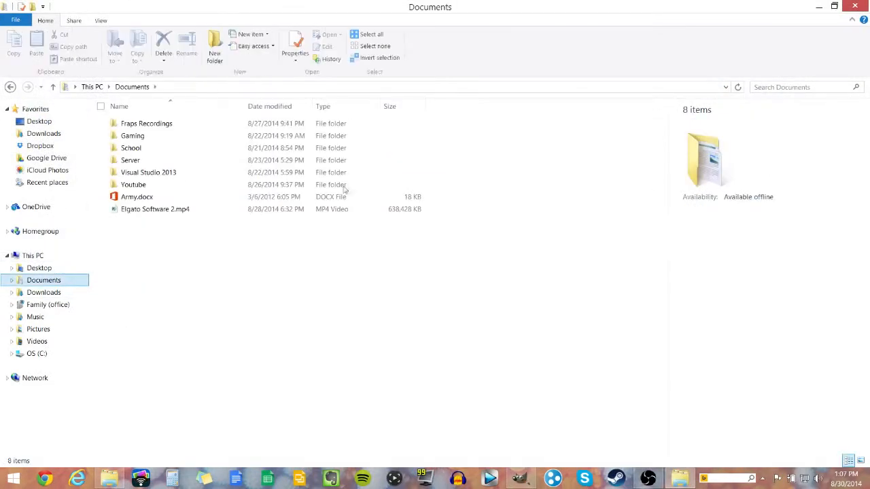
pyautogui.doubleClick(135, 184)
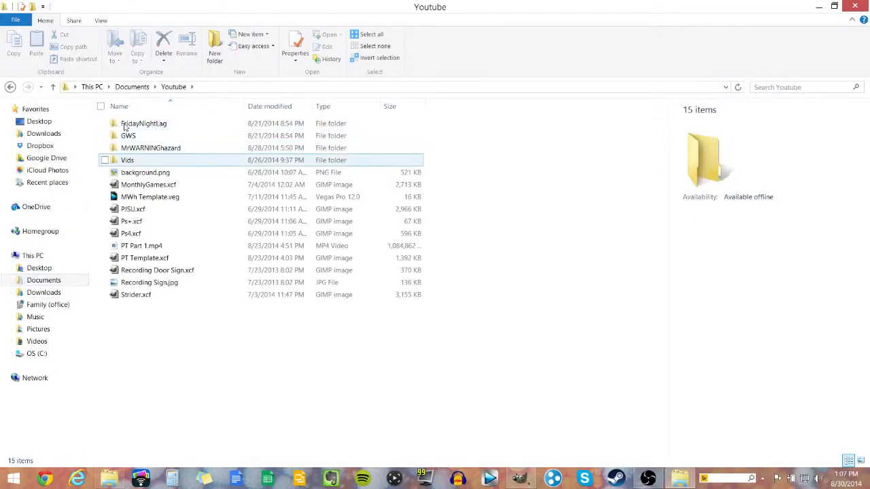
pyautogui.doubleClick(150, 147)
pyautogui.click(170, 187)
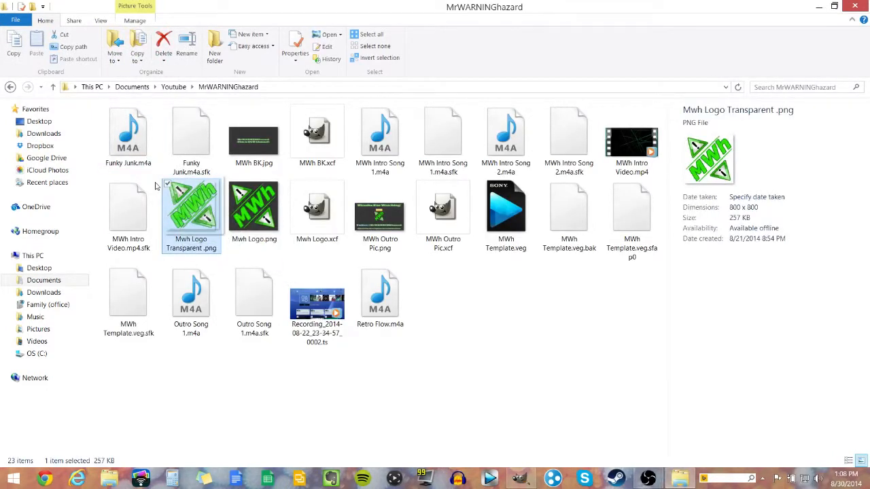
pyautogui.moveTo(317, 207); pyautogui.dragTo(520, 476)
pyautogui.moveTo(426, 392); pyautogui.dragTo(428, 340)
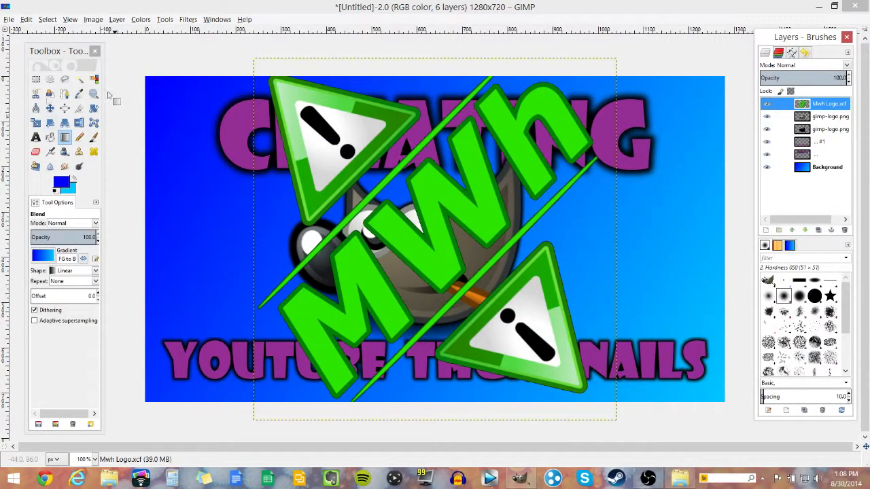
# - Scale the MWh logo layer down to about 137 x 137 px with its aspect ratio kept
pyautogui.click(36, 123)
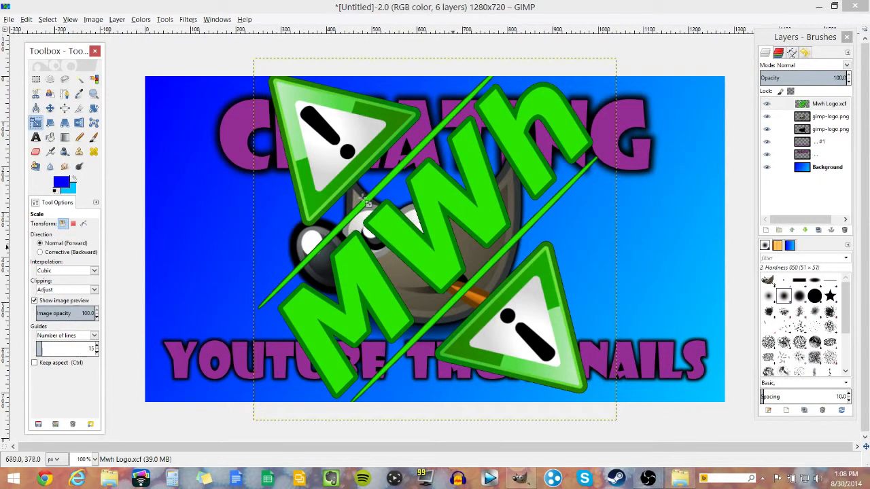
pyautogui.click(452, 247)
pyautogui.press('Tab')
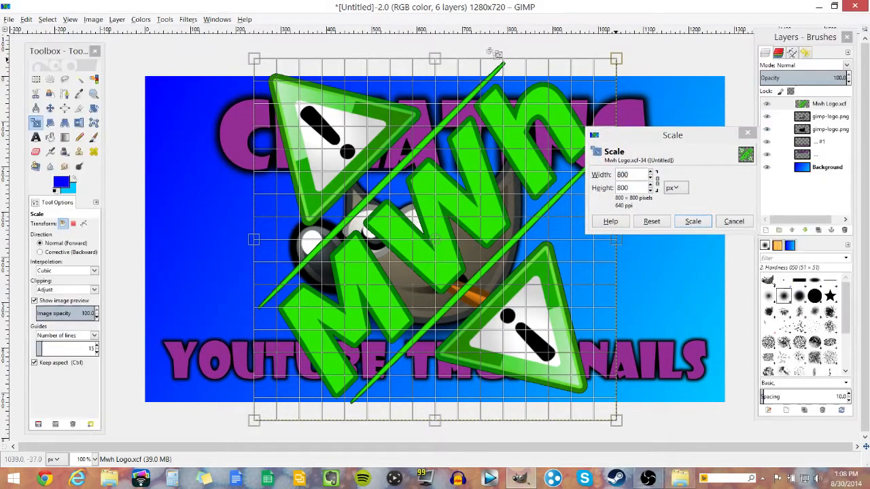
pyautogui.moveTo(616, 59); pyautogui.dragTo(449, 225)
pyautogui.moveTo(355, 192); pyautogui.dragTo(263, 292)
pyautogui.press('Return')
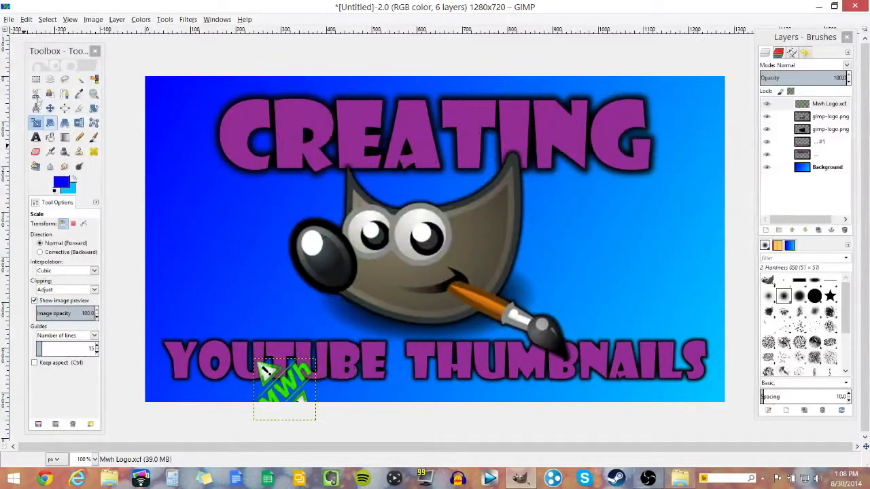
# - Move the MWh logo to the thumbnail's upper-right corner and scale it down to 92 x 92 px
pyautogui.click(50, 108)
pyautogui.moveTo(226, 311); pyautogui.dragTo(551, 90)
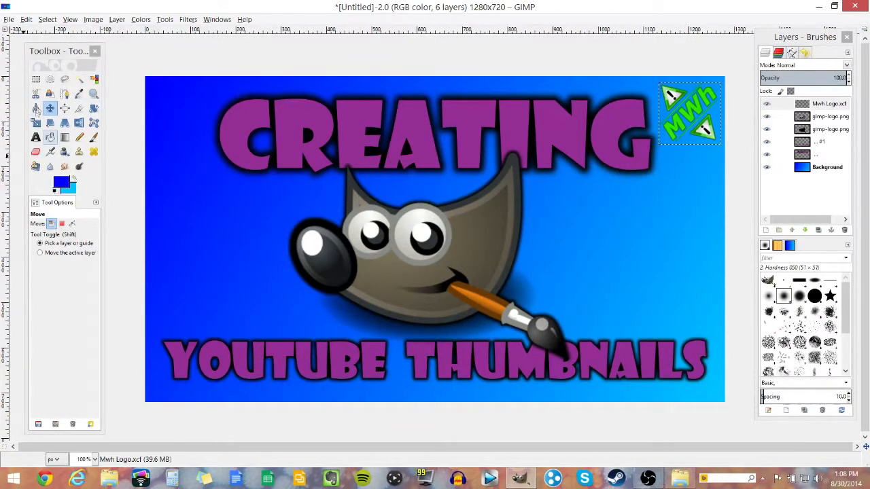
pyautogui.click(35, 122)
pyautogui.click(563, 102)
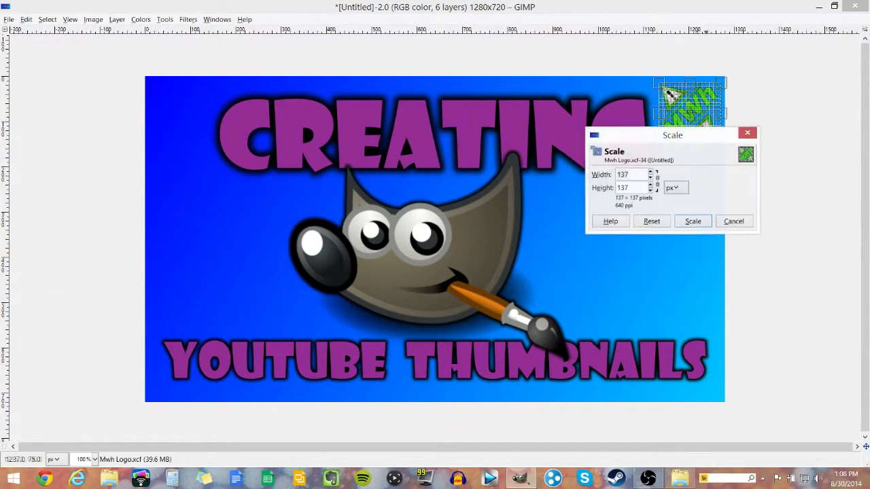
pyautogui.click(692, 221)
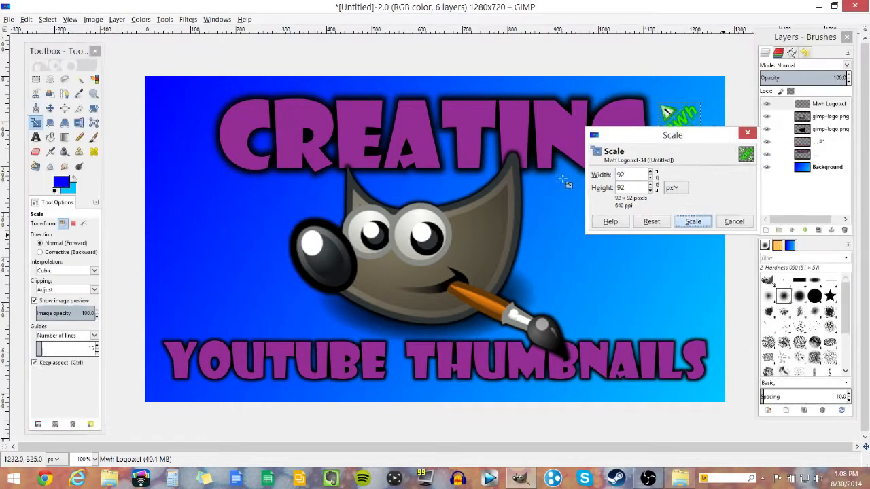
# - Move the MWh logo to the thumbnail's upper-left corner, beside the word CREATING
pyautogui.click(50, 108)
pyautogui.moveTo(660, 115); pyautogui.dragTo(550, 364)
pyautogui.moveTo(473, 309); pyautogui.dragTo(155, 101)
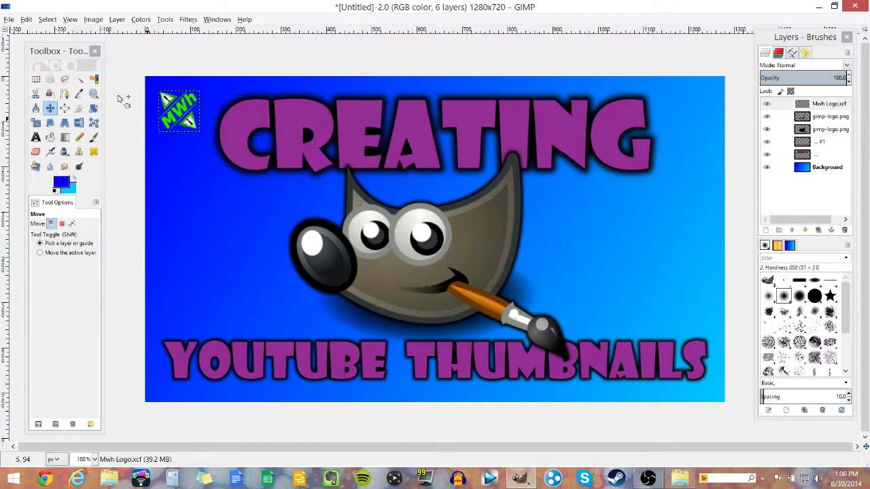
# - Add a horizontal and a vertical guide about 30 px in from the image's top and left edges and align the MWh logo's corner to them
pyautogui.moveTo(140, 84); pyautogui.dragTo(136, 83)
pyautogui.moveTo(171, 26); pyautogui.dragTo(170, 132)
pyautogui.moveTo(144, 93)
pyautogui.mouseDown()
pyautogui.moveTo(150, 85)
pyautogui.moveTo(147, 93)
pyautogui.moveTo(141, 81)
pyautogui.moveTo(136, 87)
pyautogui.mouseUp()
pyautogui.moveTo(4, 117); pyautogui.dragTo(126, 124)
pyautogui.moveTo(172, 108); pyautogui.dragTo(168, 78)
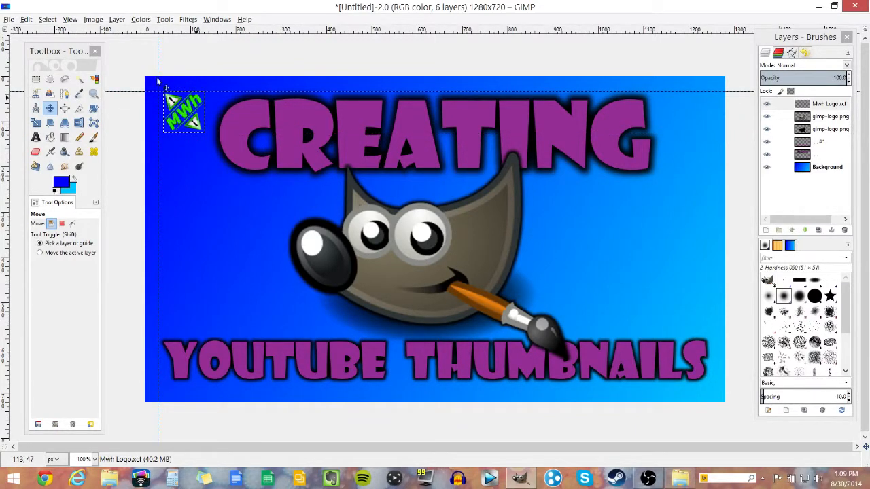
pyautogui.moveTo(127, 69); pyautogui.dragTo(128, 71)
pyautogui.moveTo(141, 87); pyautogui.dragTo(143, 93)
pyautogui.hotkey('ctrl', 'z')
# - Start exporting the image to the Desktop under the file name GimpThumnail.jpg
pyautogui.click(7, 18)
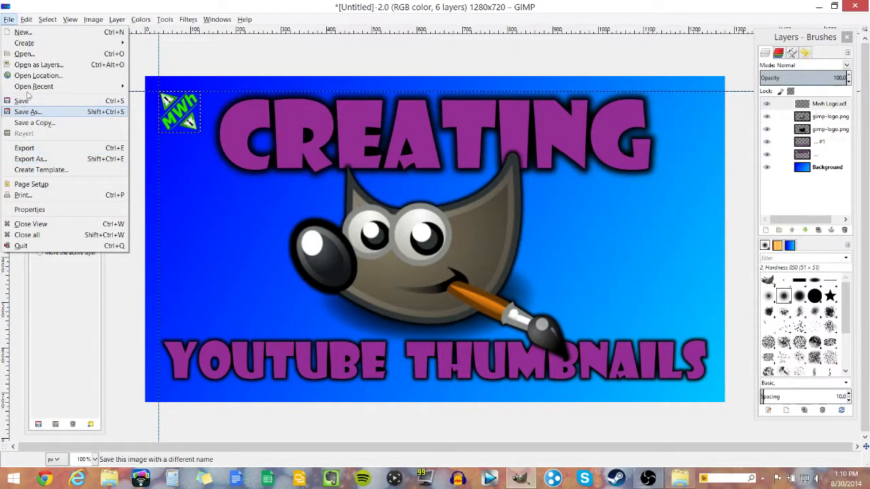
pyautogui.press('Return')
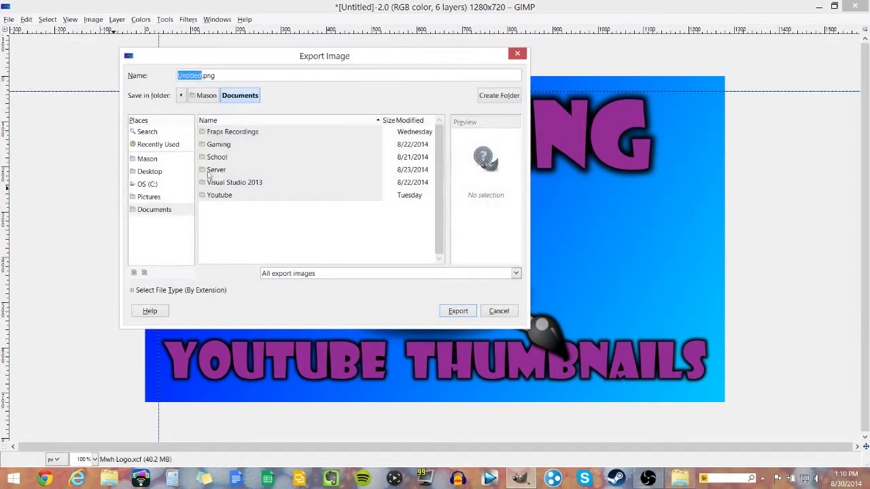
pyautogui.click(149, 171)
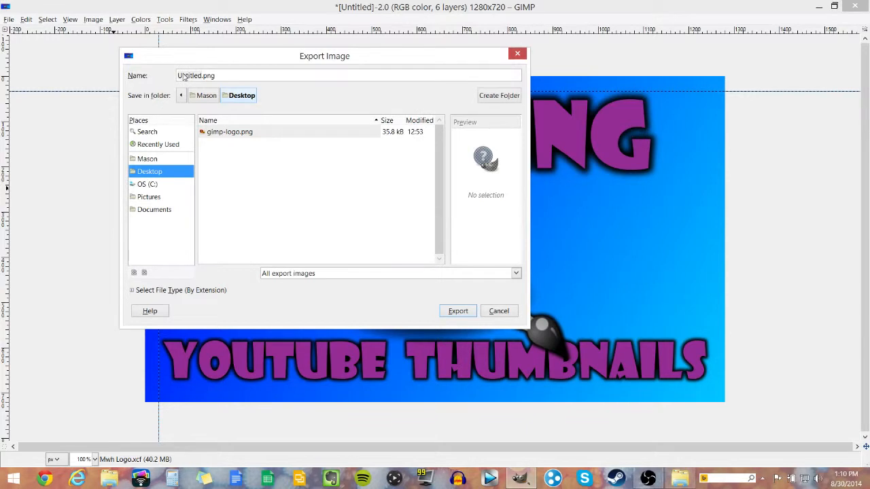
pyautogui.moveTo(203, 75); pyautogui.dragTo(105, 57)
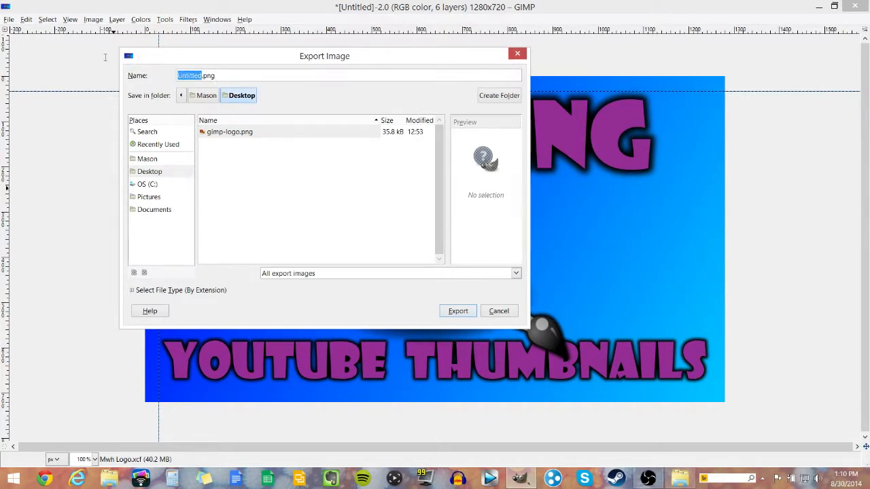
pyautogui.write('Thumna')
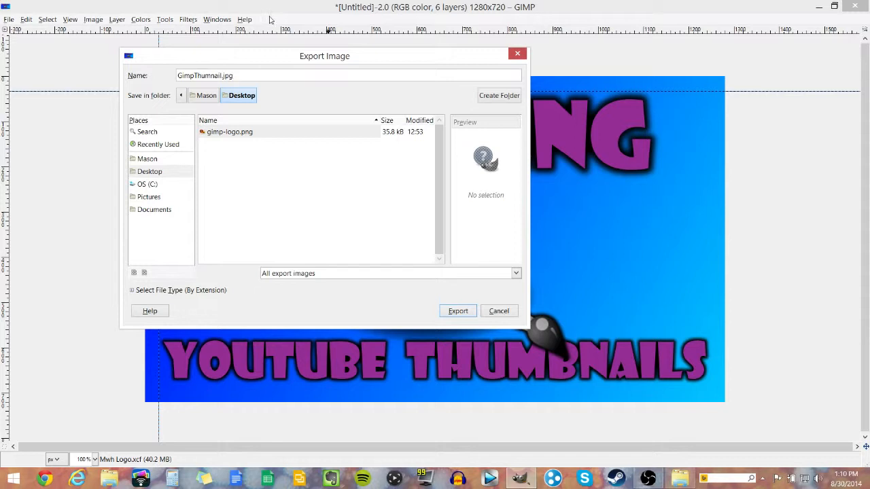
pyautogui.press('Return')
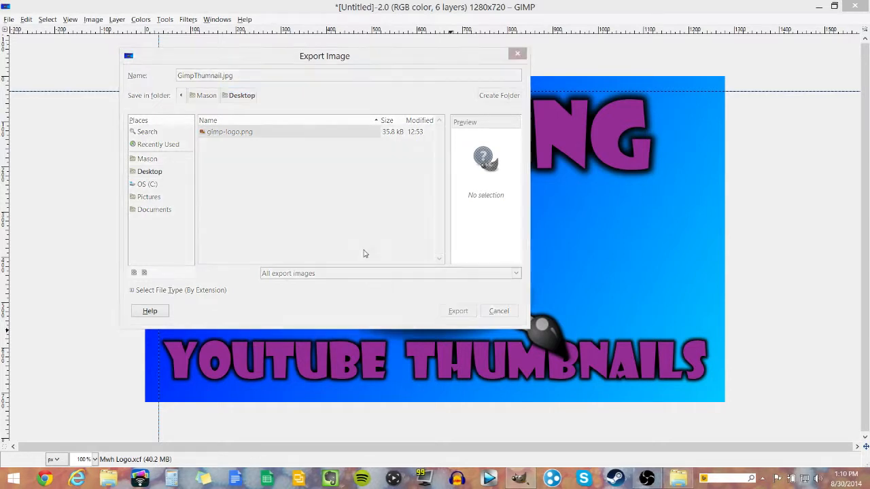
pyautogui.moveTo(461, 211); pyautogui.dragTo(406, 217)
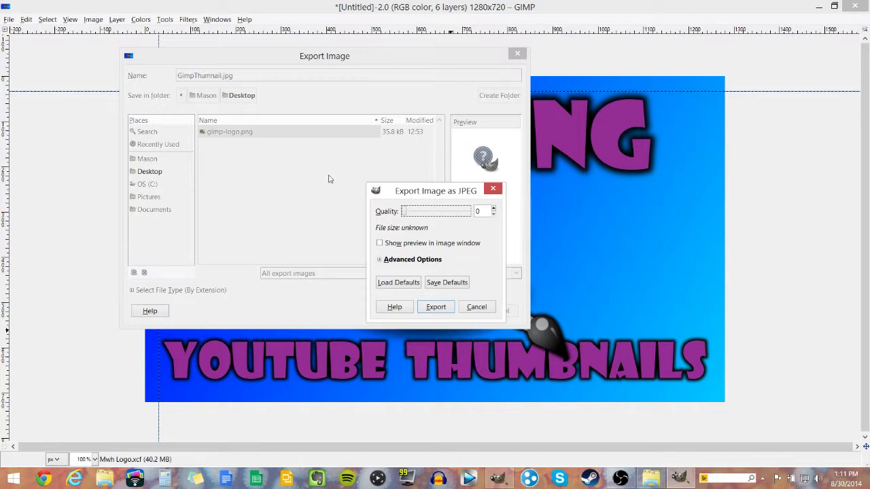
pyautogui.moveTo(324, 171); pyautogui.dragTo(392, 172)
pyautogui.click(493, 189)
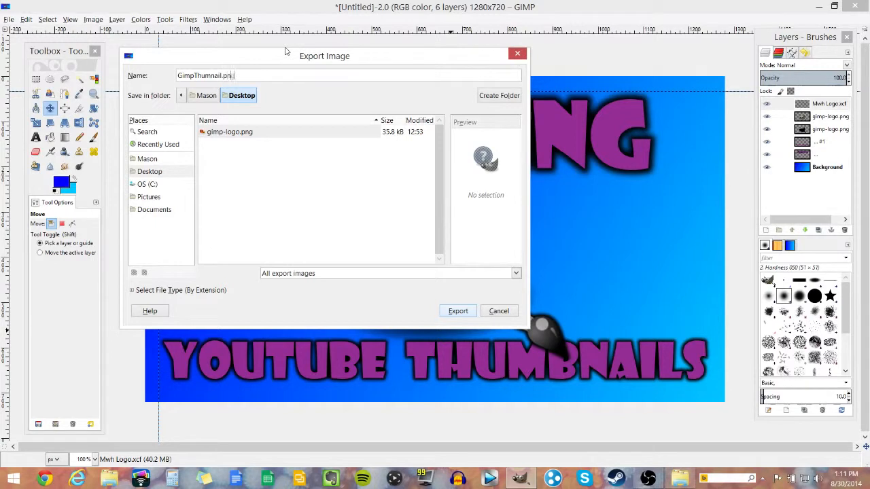
# - Change the export file name to GimpThumnail.png and export the thumbnail with the offered PNG options
pyautogui.press('Return')
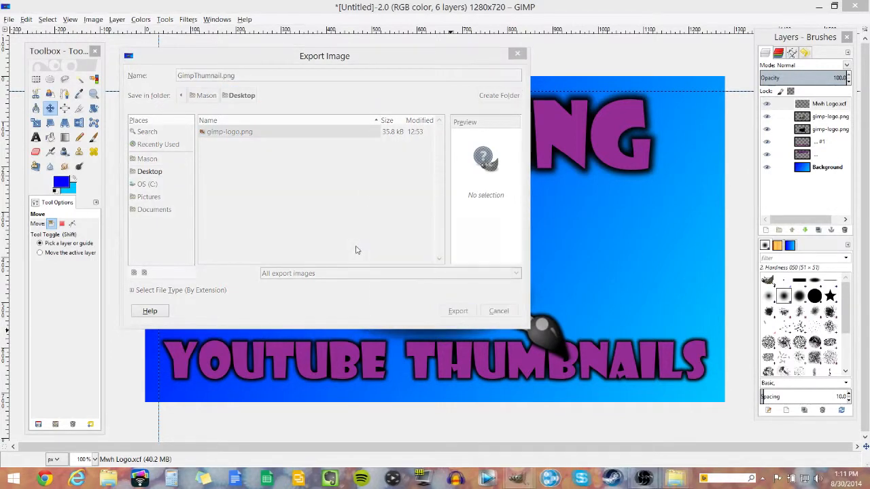
pyautogui.press('Return')
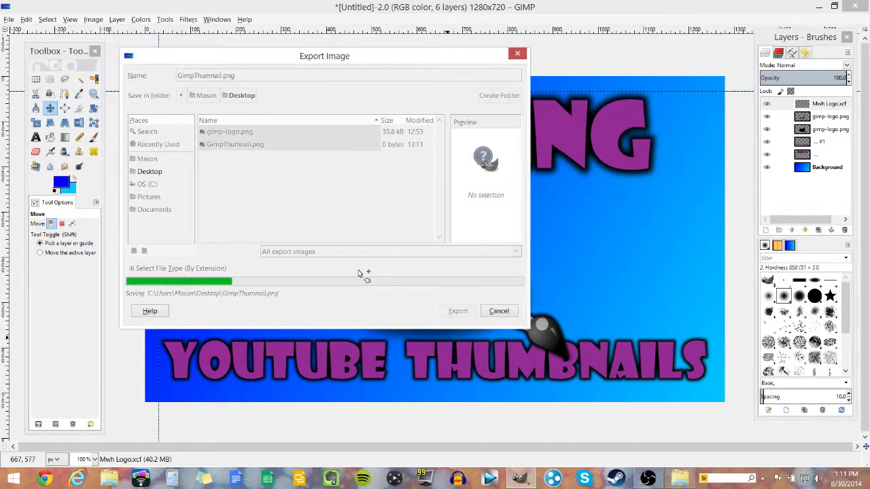